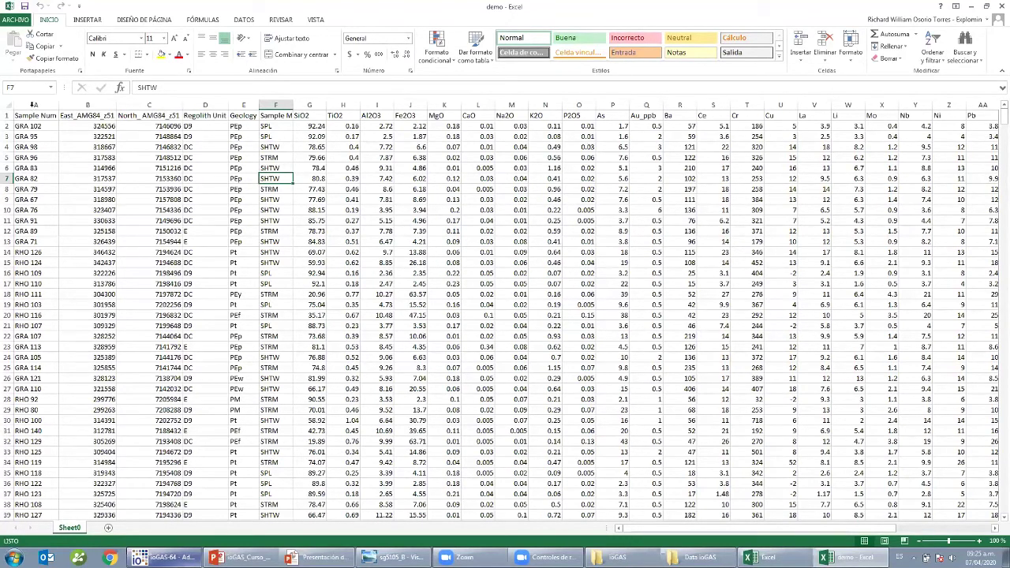
Examine the Sample Num, East and North coordinate, Geology and Regolith Unit columns of the demo sheet.
left_click(33, 104)
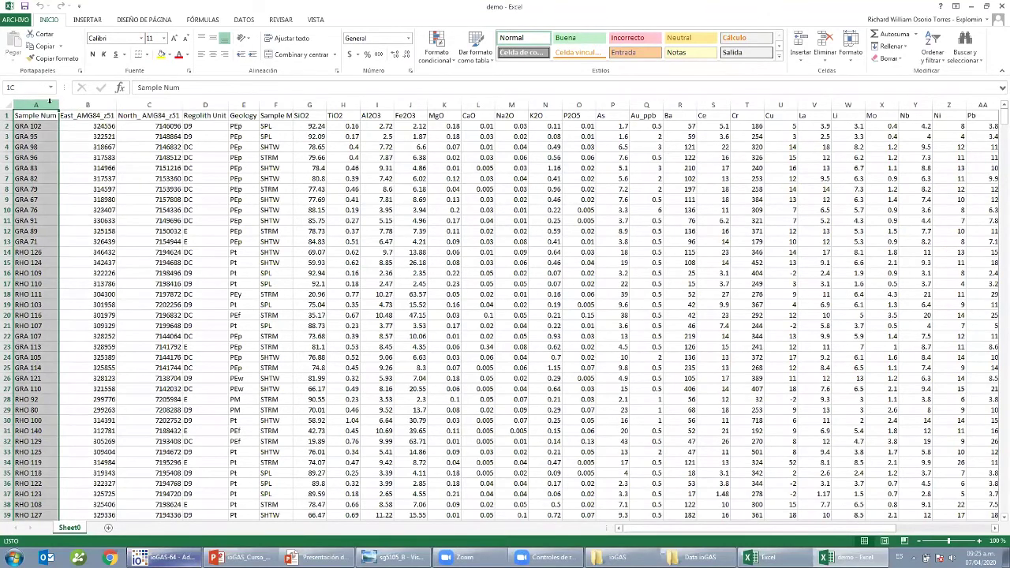
left_click_drag(77, 104, 142, 98)
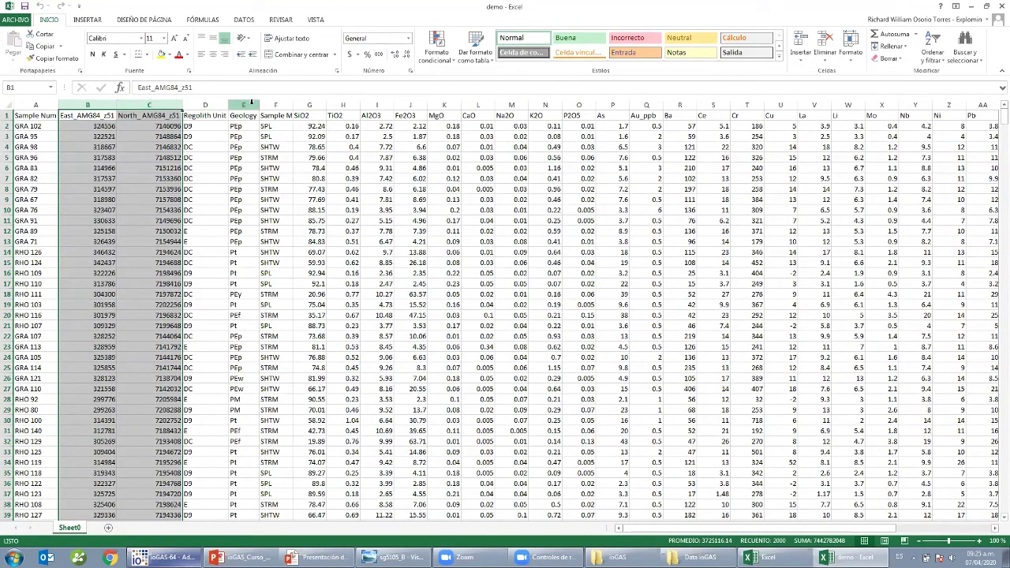
left_click(246, 104)
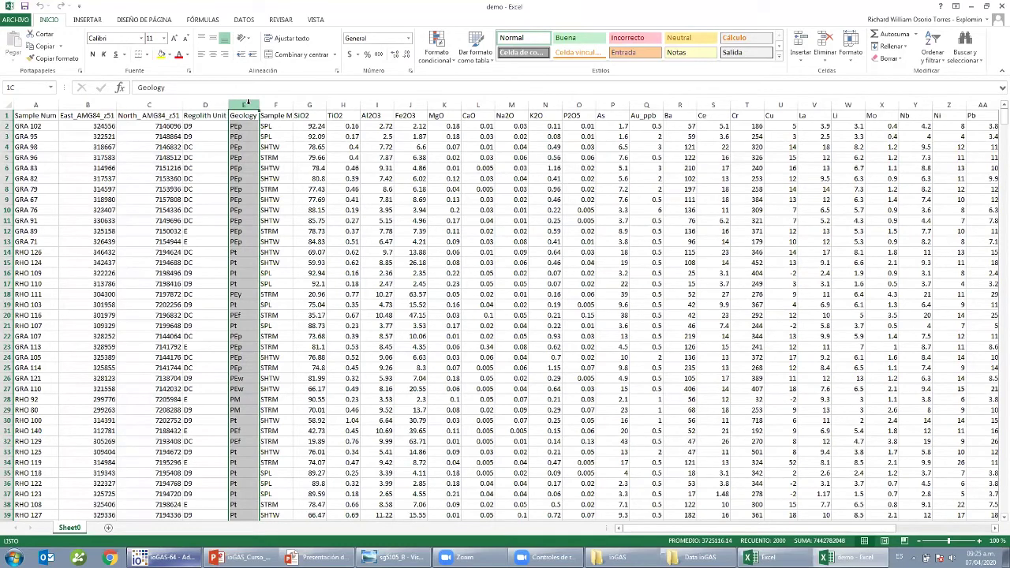
left_click_drag(241, 157, 234, 380)
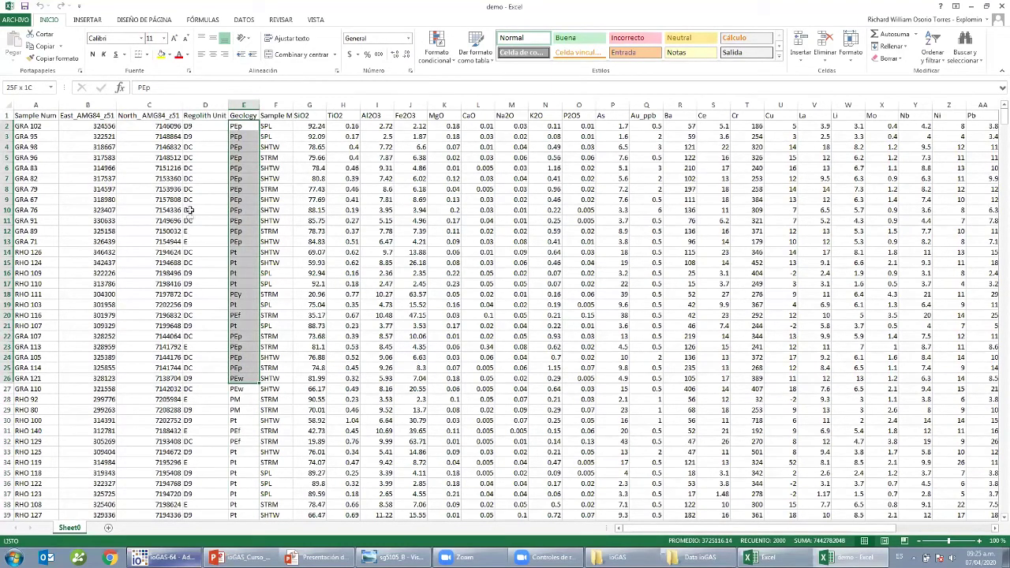
left_click(202, 105)
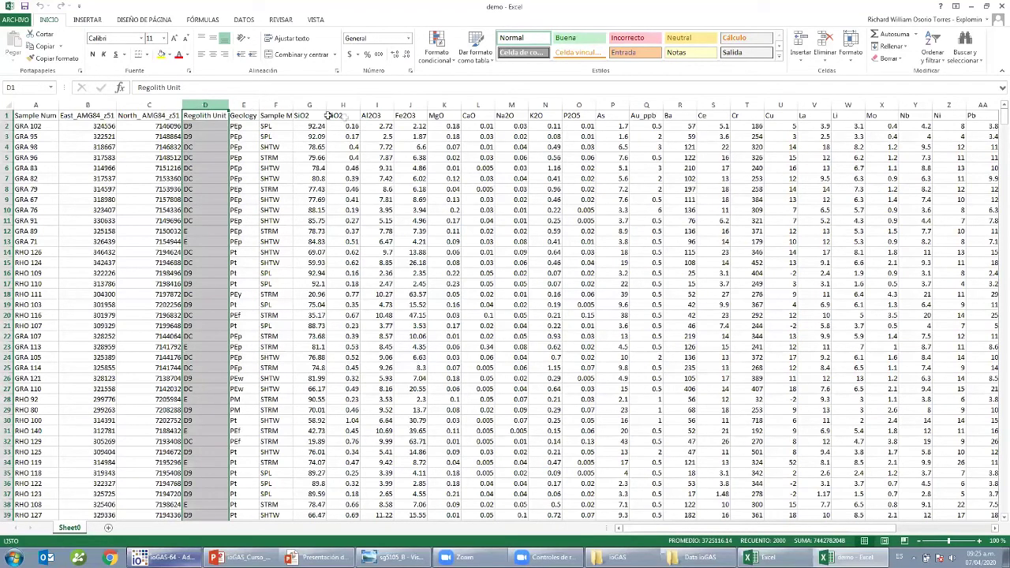
Examine the major oxide columns from SiO2 to P2O5 and the trace element columns from As to Zr.
left_click_drag(309, 105, 583, 106)
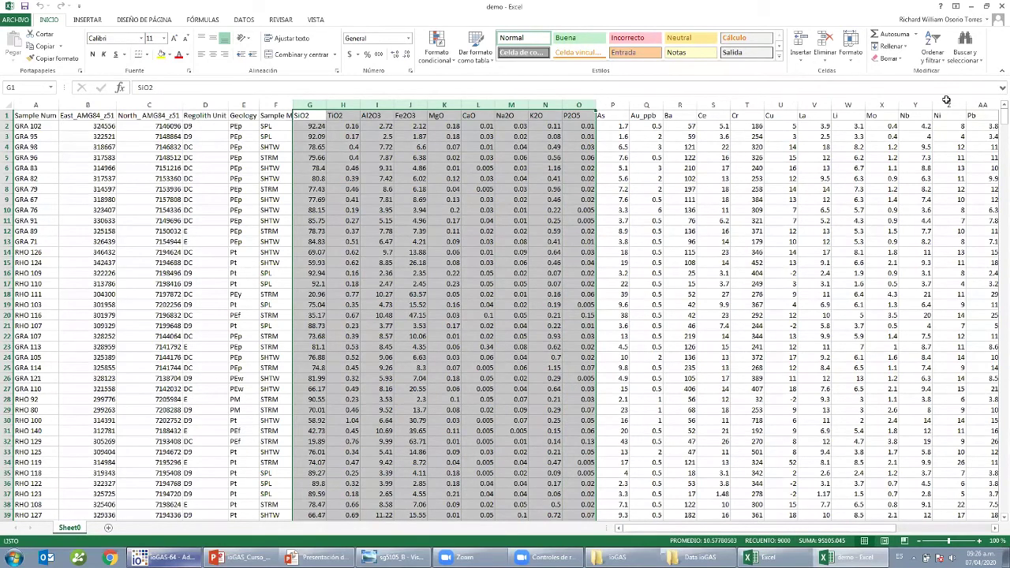
left_click_drag(612, 105, 997, 105)
left_click_drag(860, 104, 890, 114)
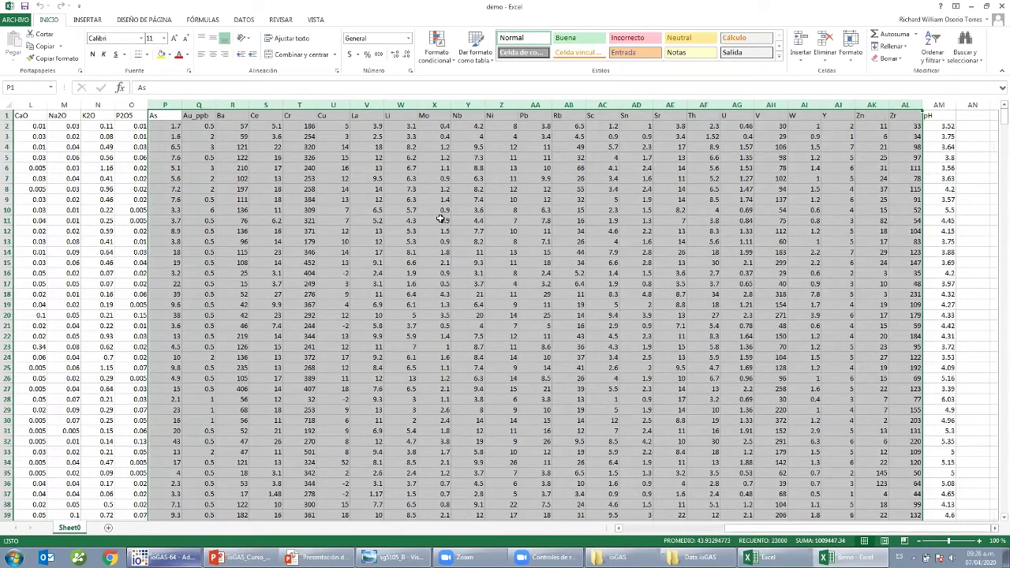
Review the Au_ppb column against the other element columns from As to Zr, and inspect the pH column.
left_click(198, 131)
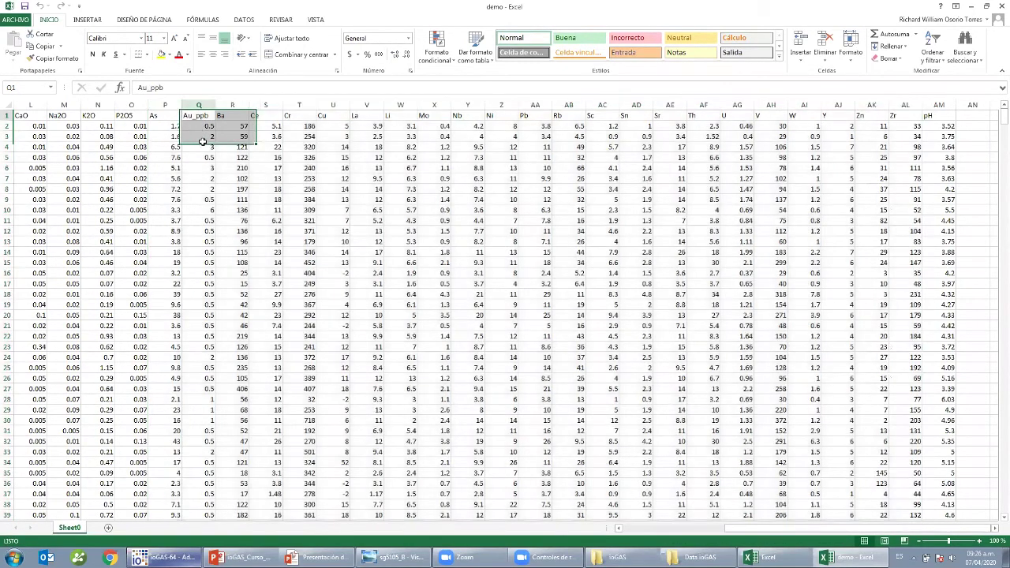
left_click(198, 115)
left_click_drag(165, 105, 907, 102)
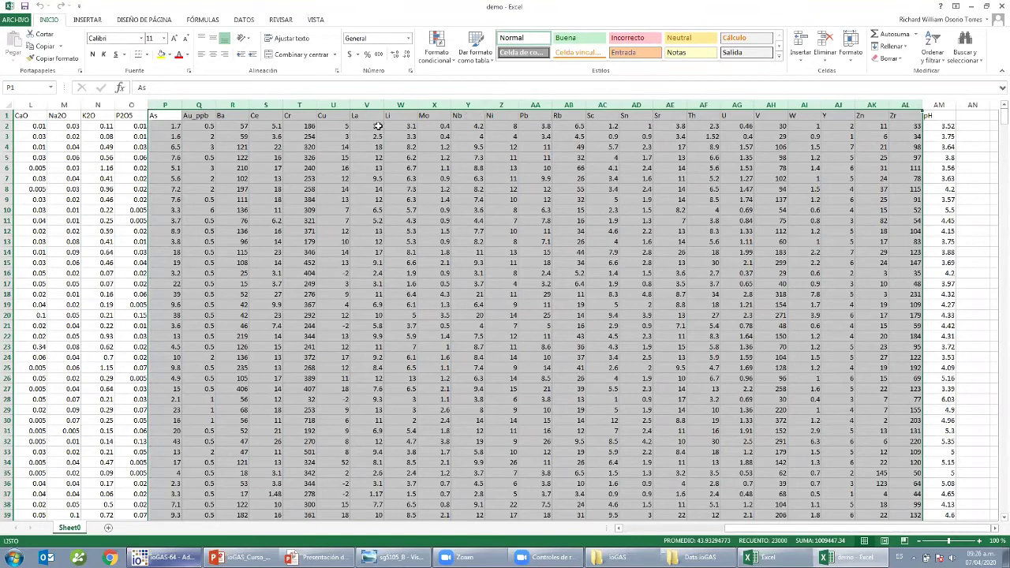
left_click(197, 119)
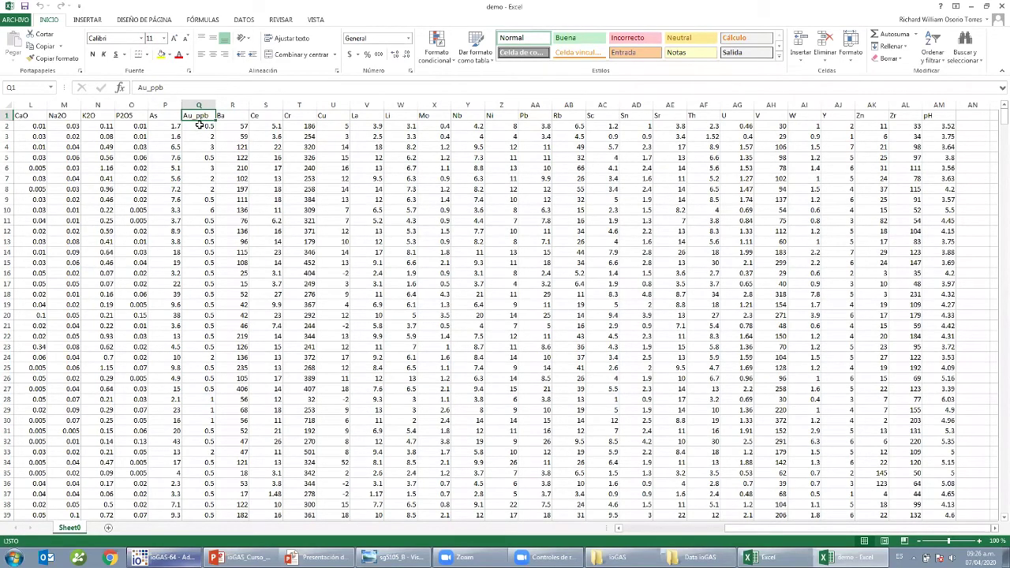
left_click(204, 105)
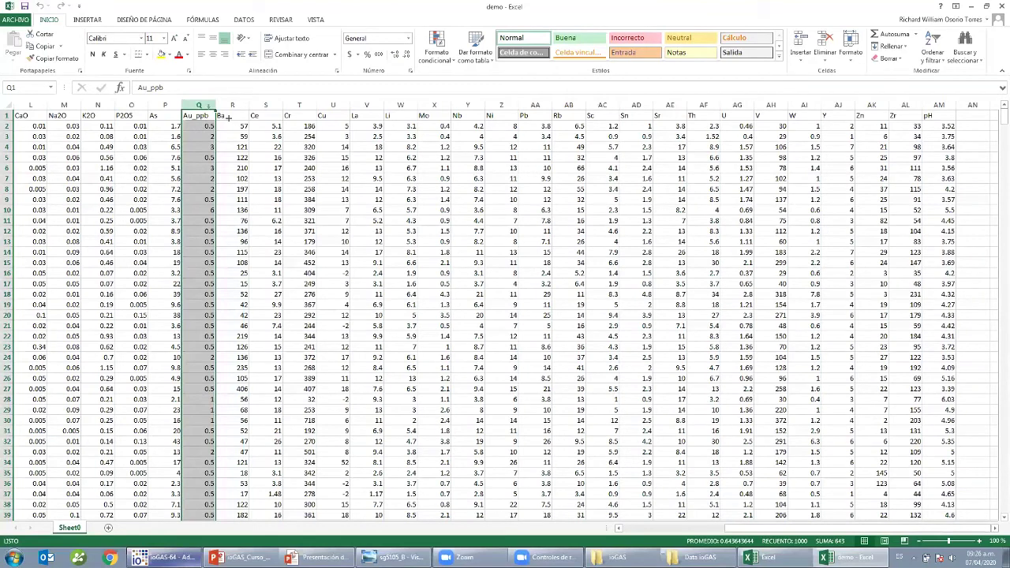
left_click_drag(203, 104, 903, 109)
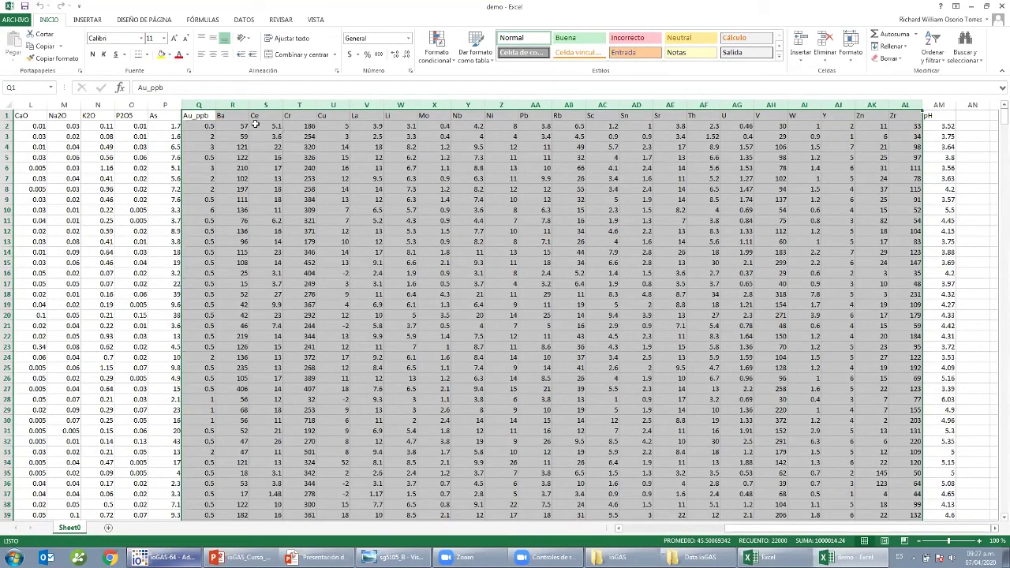
left_click(354, 161)
left_click_drag(164, 105, 885, 184)
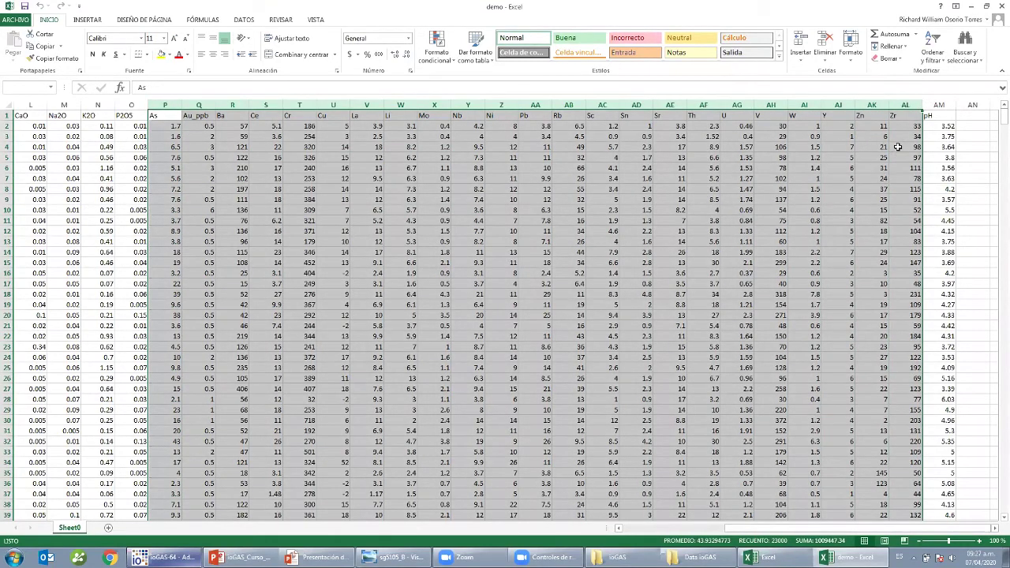
left_click(940, 104)
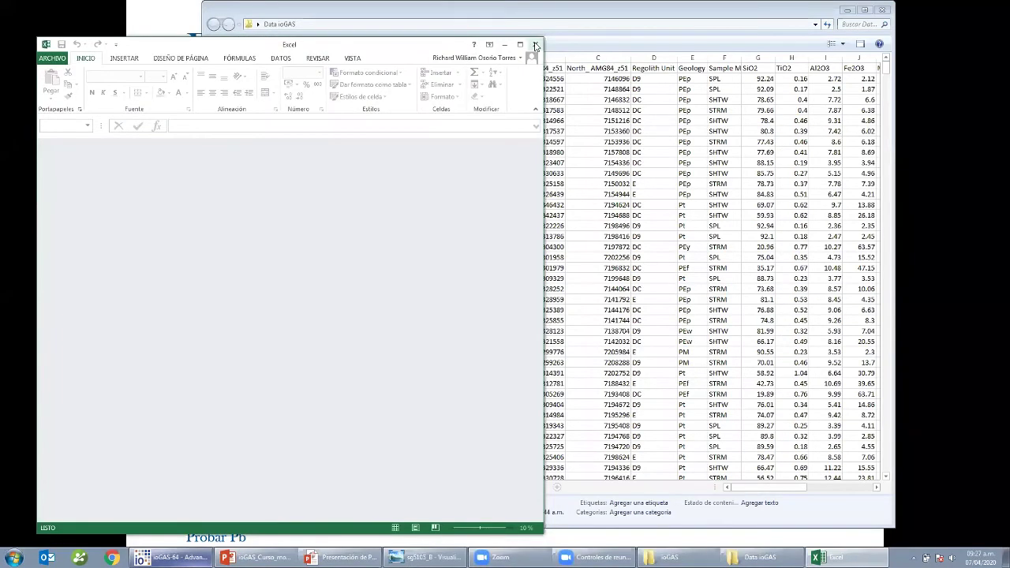
Close the empty Excel window and the Data ioGAS folder window, and switch to ioGAS.
left_click(534, 45)
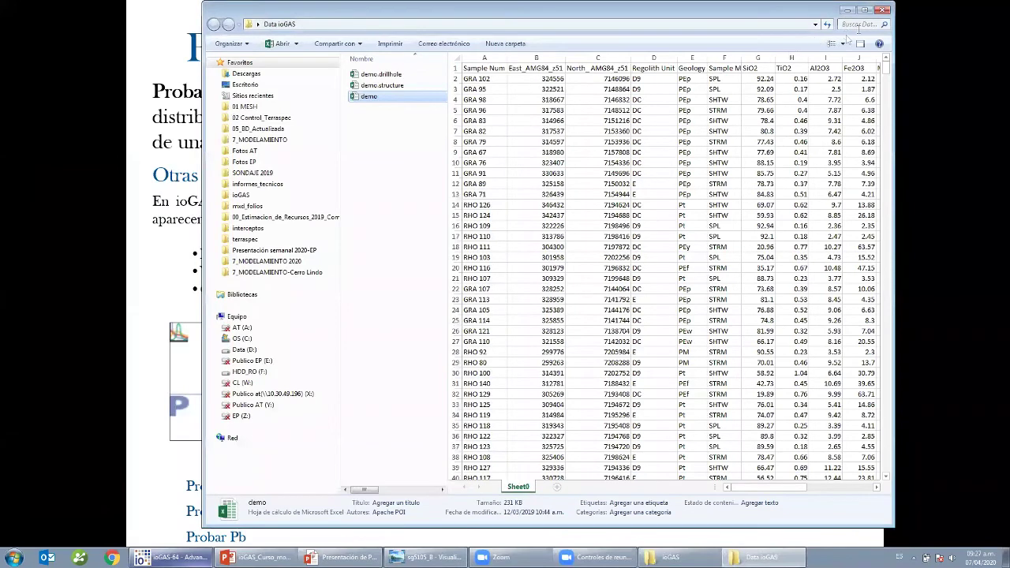
left_click(883, 9)
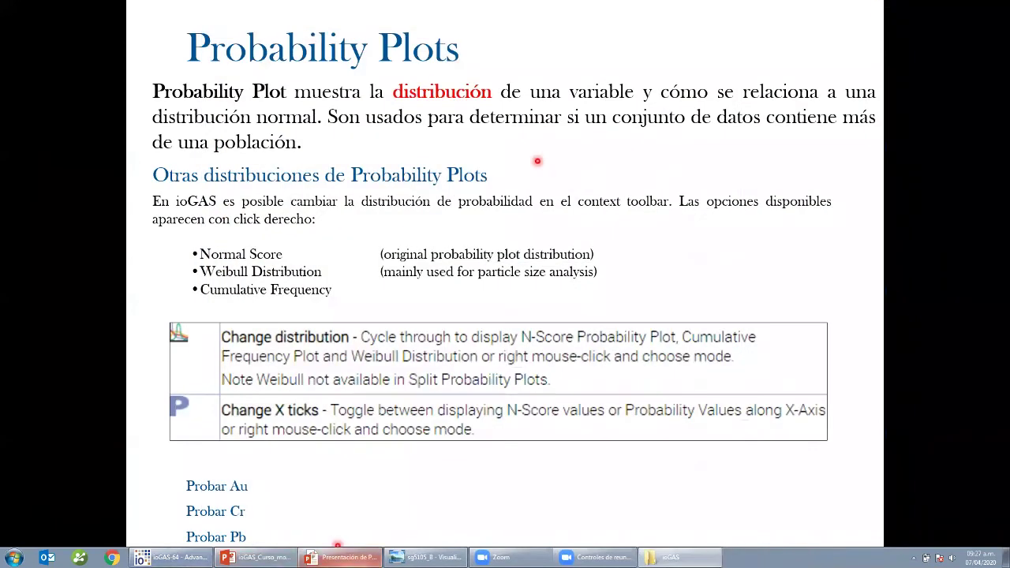
left_click(187, 547)
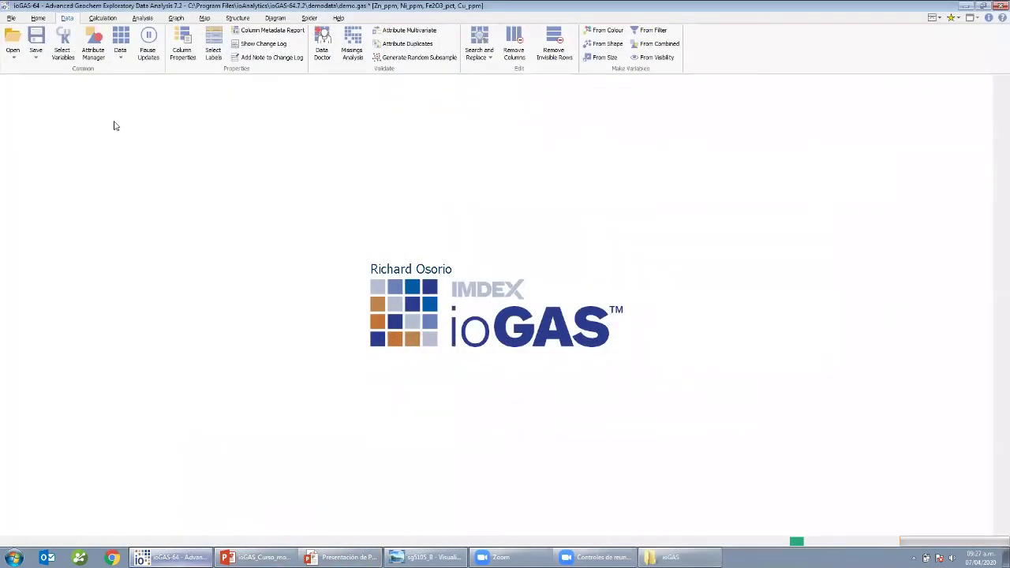
Open the Excel spreadsheet demo.xlsx from the Data ioGAS folder on the desktop.
left_click(13, 46)
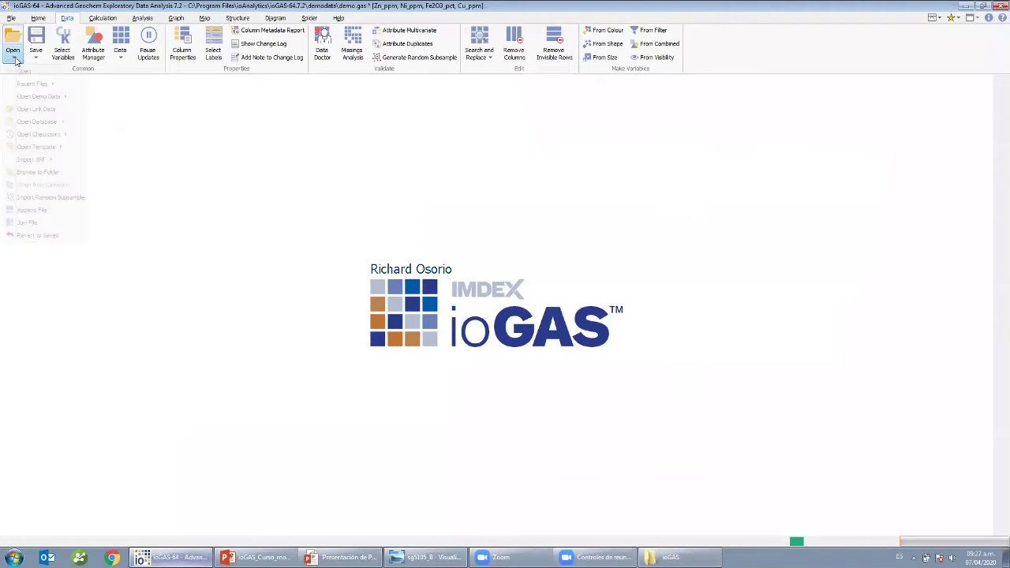
left_click(36, 74)
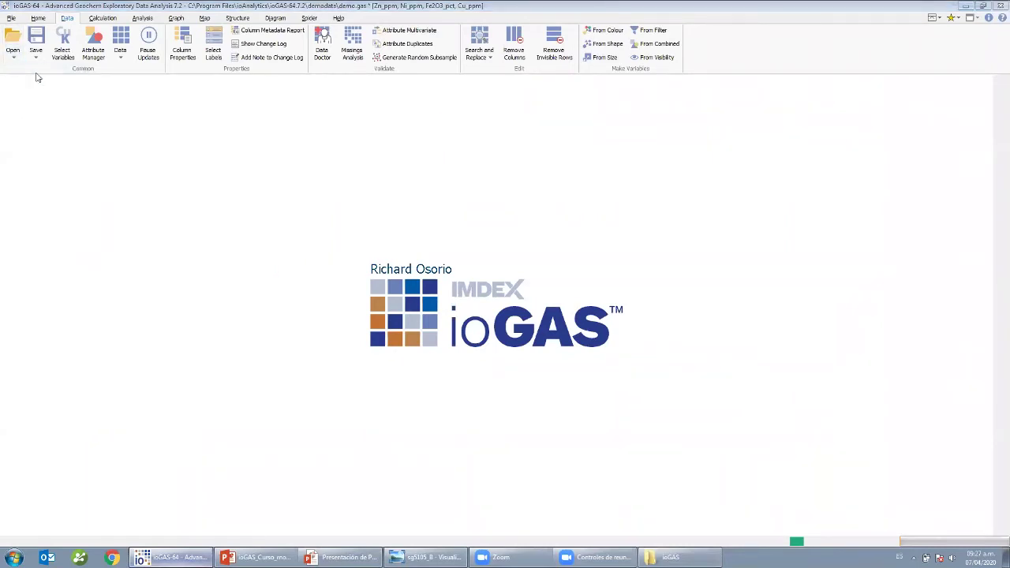
left_click(503, 300)
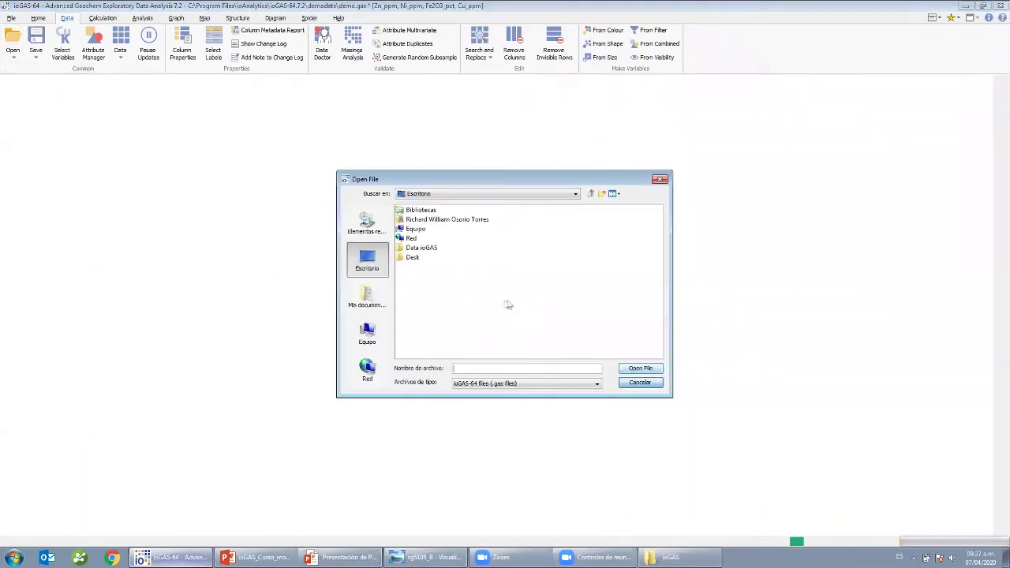
double_click(421, 247)
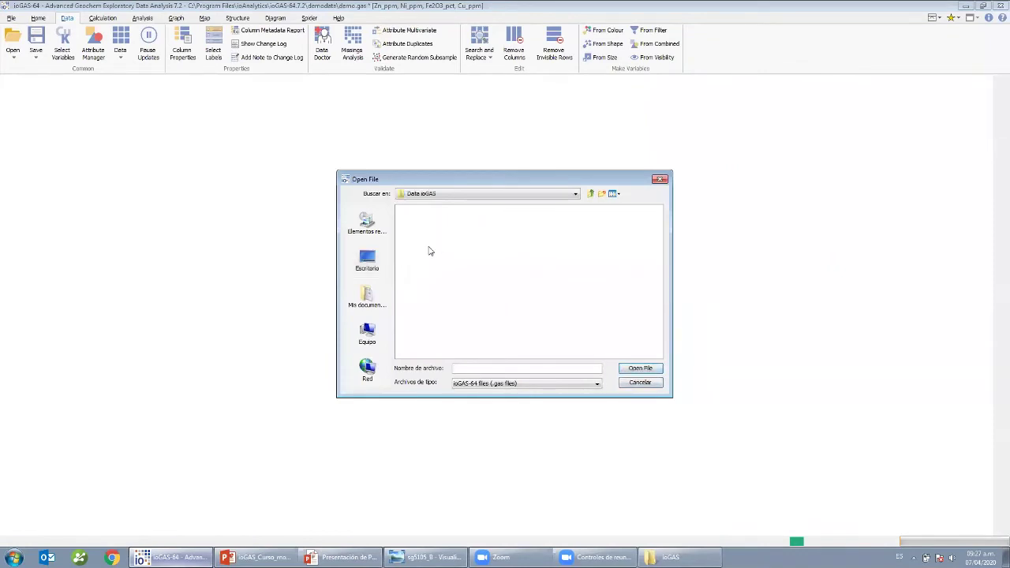
left_click(518, 384)
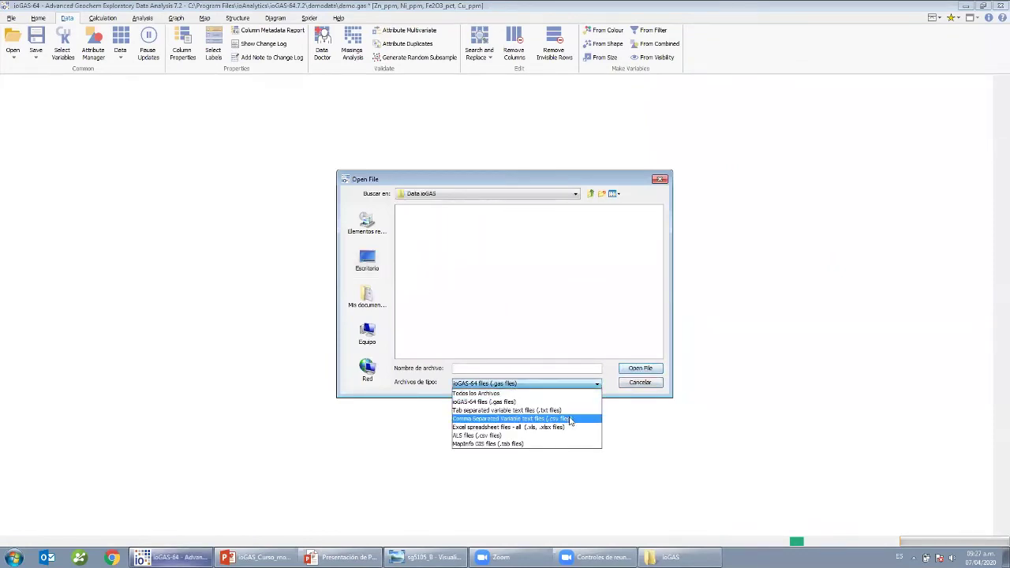
left_click(566, 427)
left_click(413, 228)
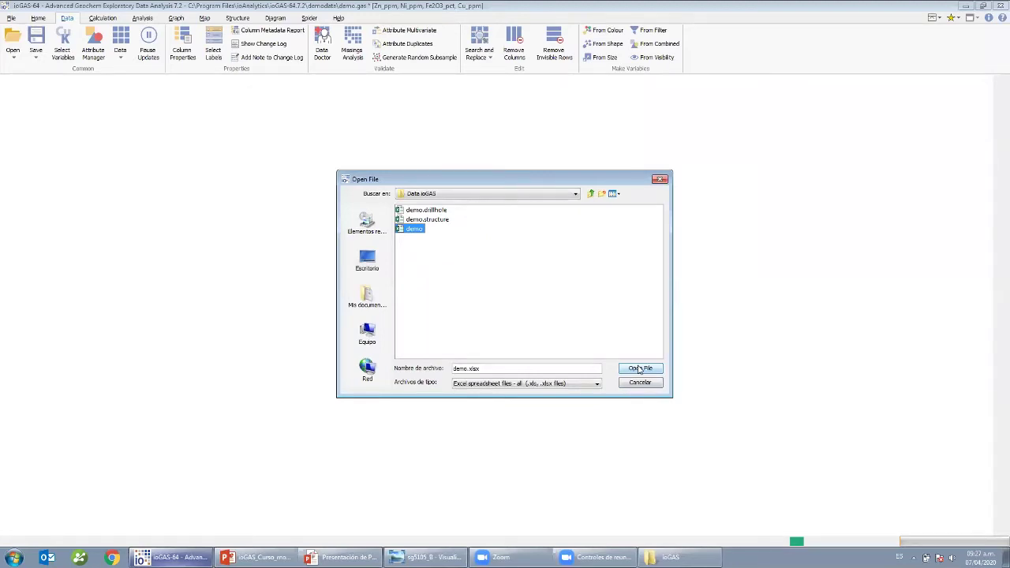
left_click(639, 368)
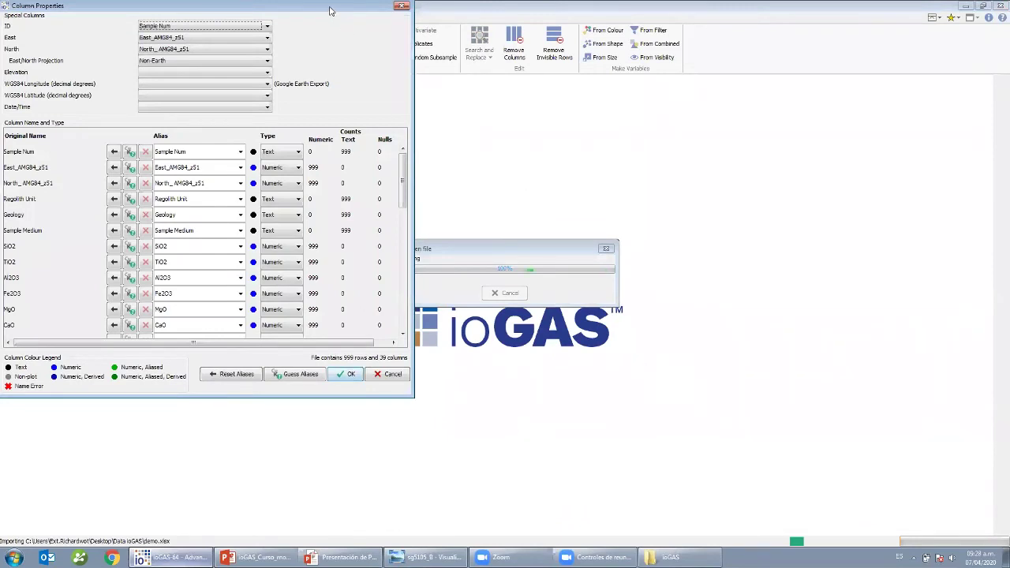
Assign Sample Num as the ID special column for the imported data.
left_click_drag(330, 11, 573, 99)
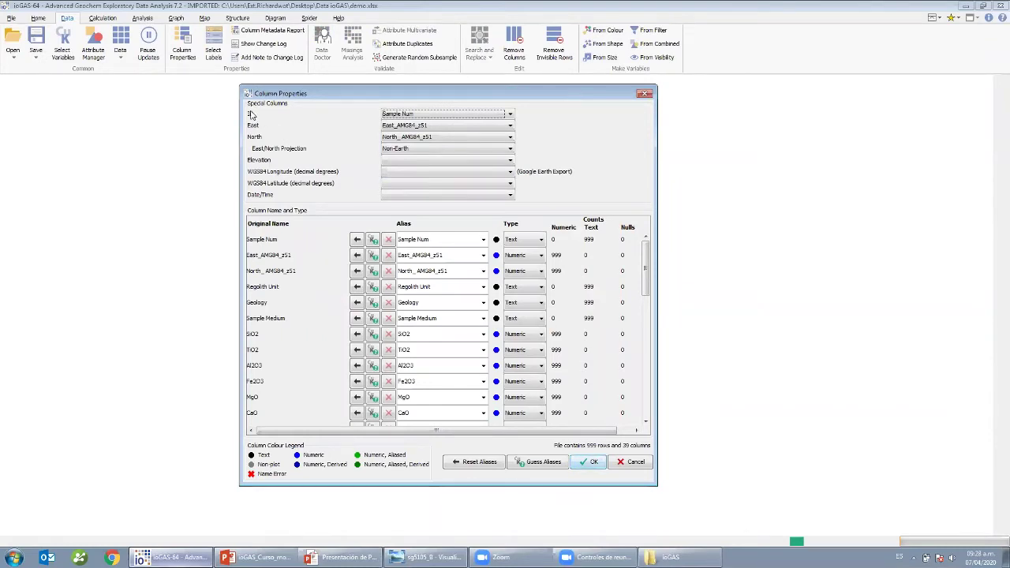
left_click(414, 114)
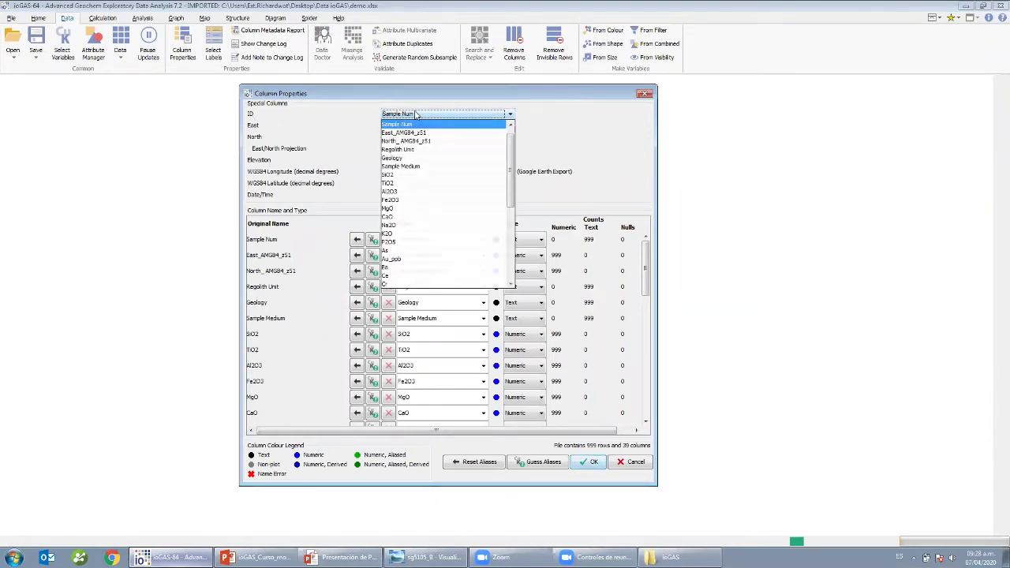
left_click(412, 126)
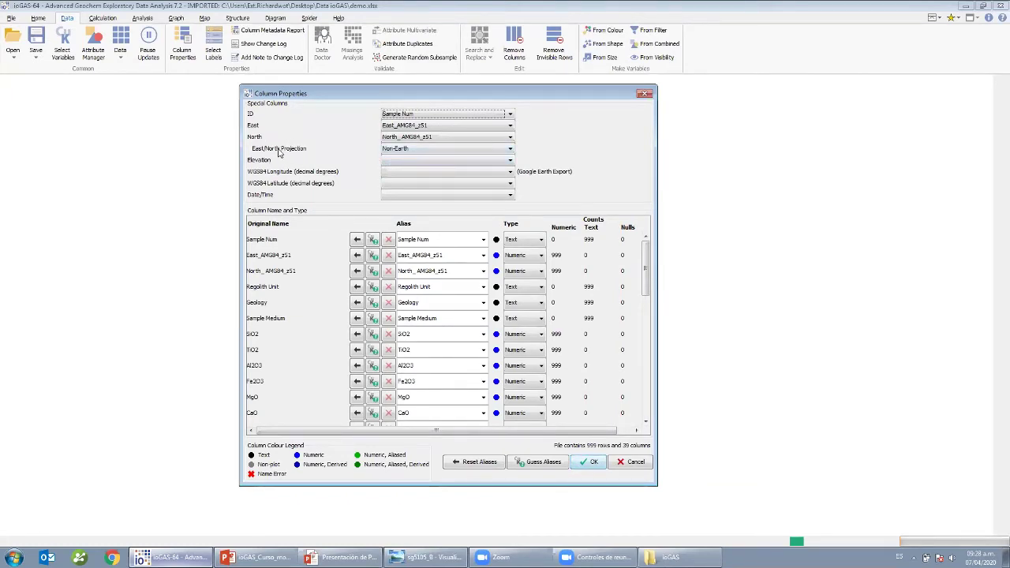
Set the East/North projection to AMG (AGD 84) UTM Zone 51.
left_click(394, 150)
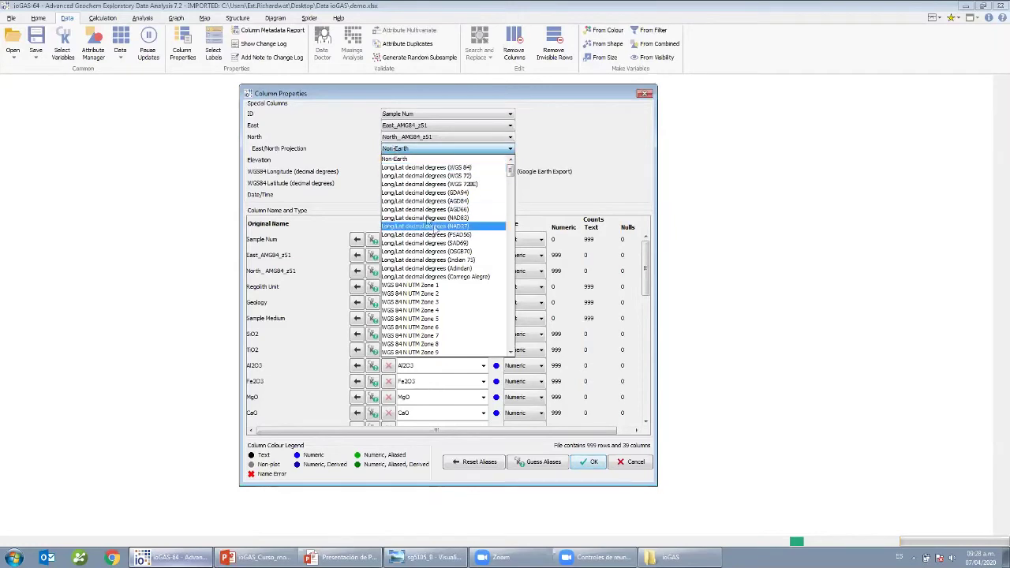
scroll(434, 226, "down", 6)
scroll(434, 226, "down", 7)
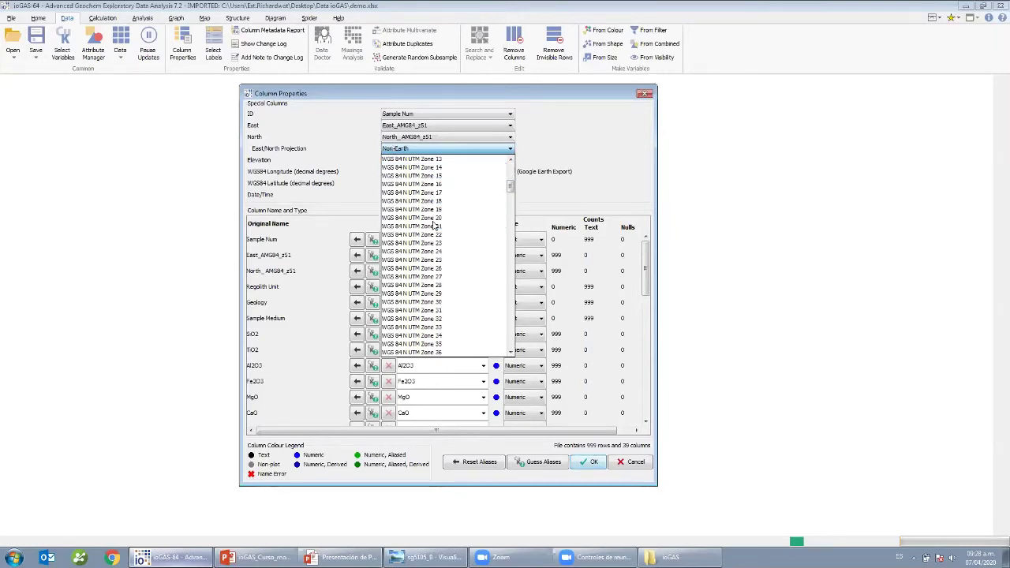
scroll(434, 227, "up", 1)
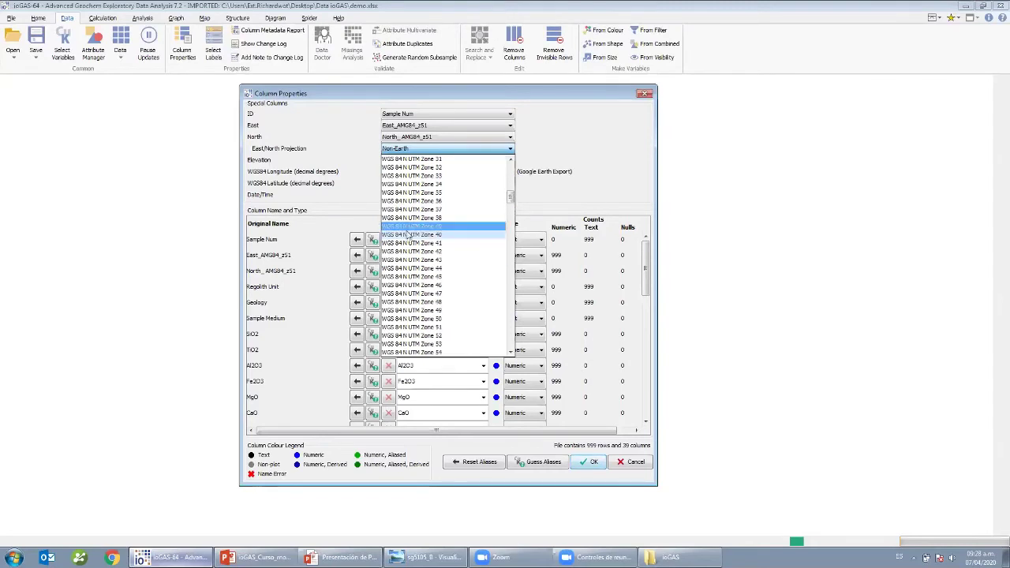
scroll(402, 235, "down", 6)
scroll(402, 235, "down", 12)
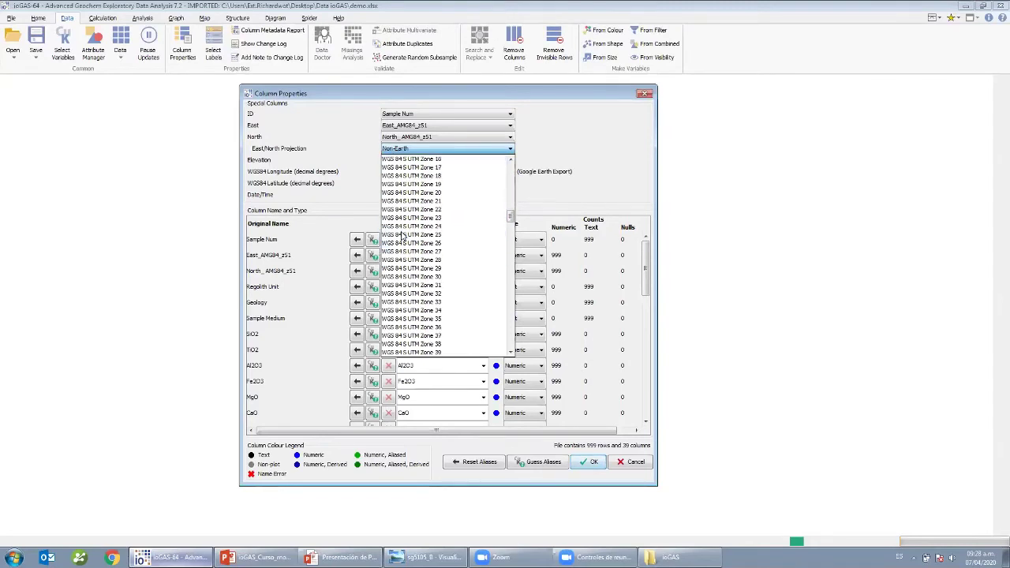
scroll(403, 235, "down", 9)
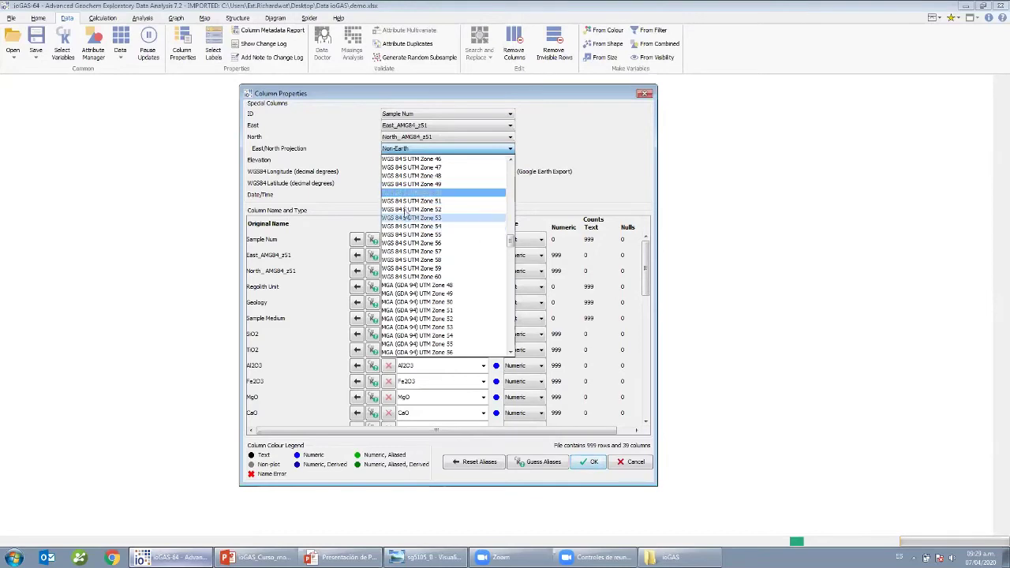
scroll(406, 205, "down", 7)
scroll(410, 209, "down", 2)
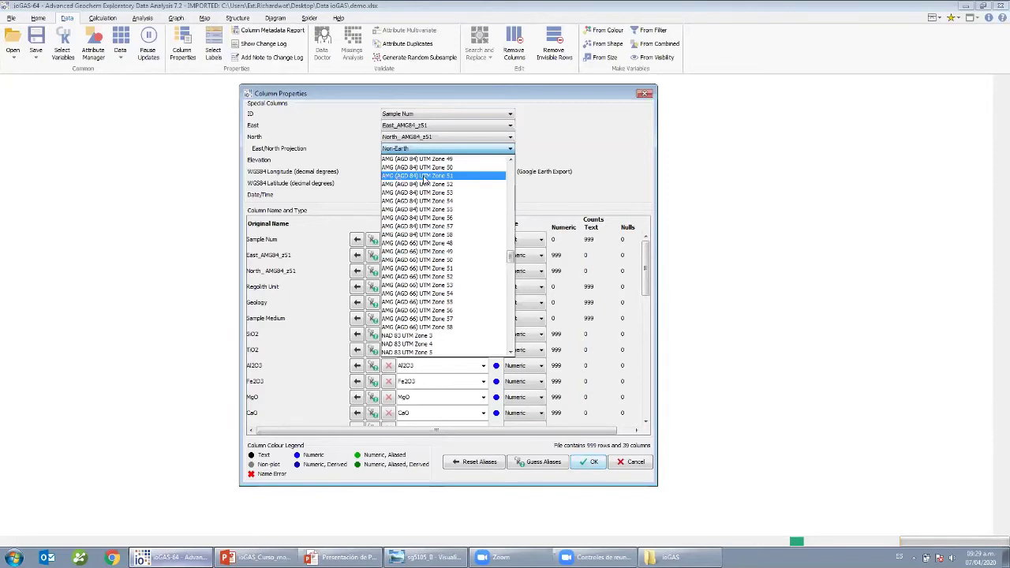
left_click(458, 175)
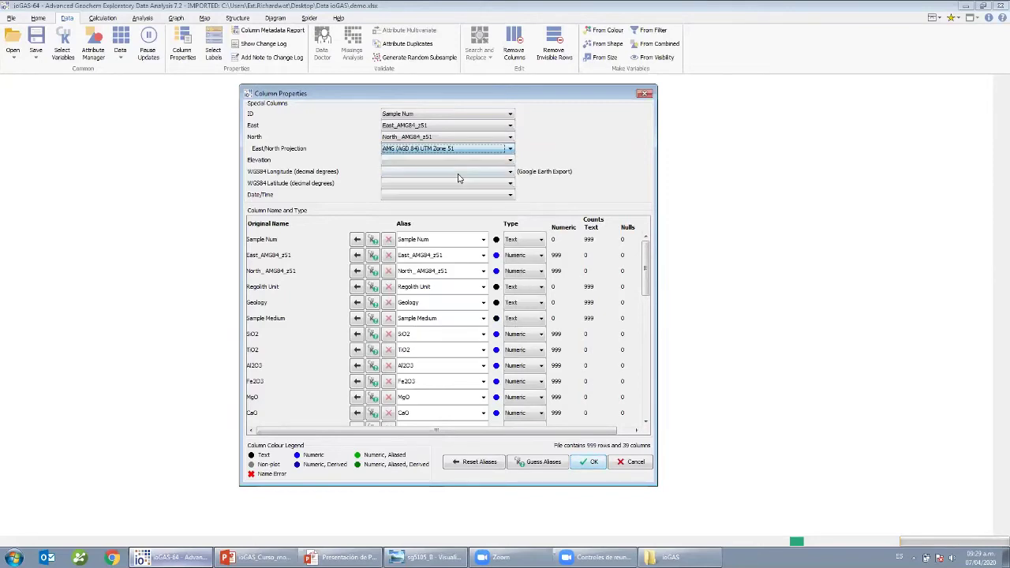
Check the available columns for the Elevation and WGS84 Longitude special columns and leave both fields blank.
left_click(388, 162)
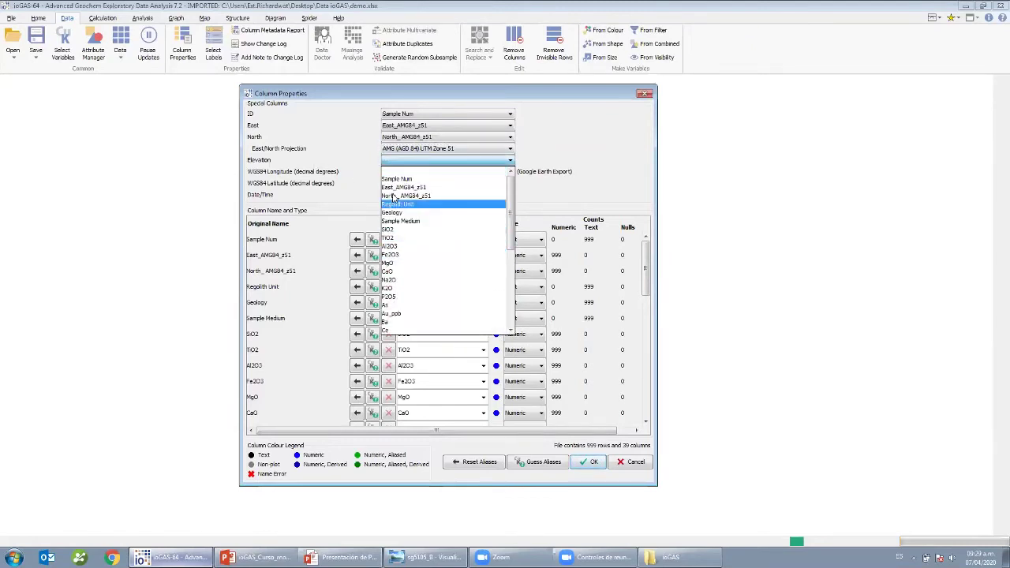
scroll(399, 292, "down", 5)
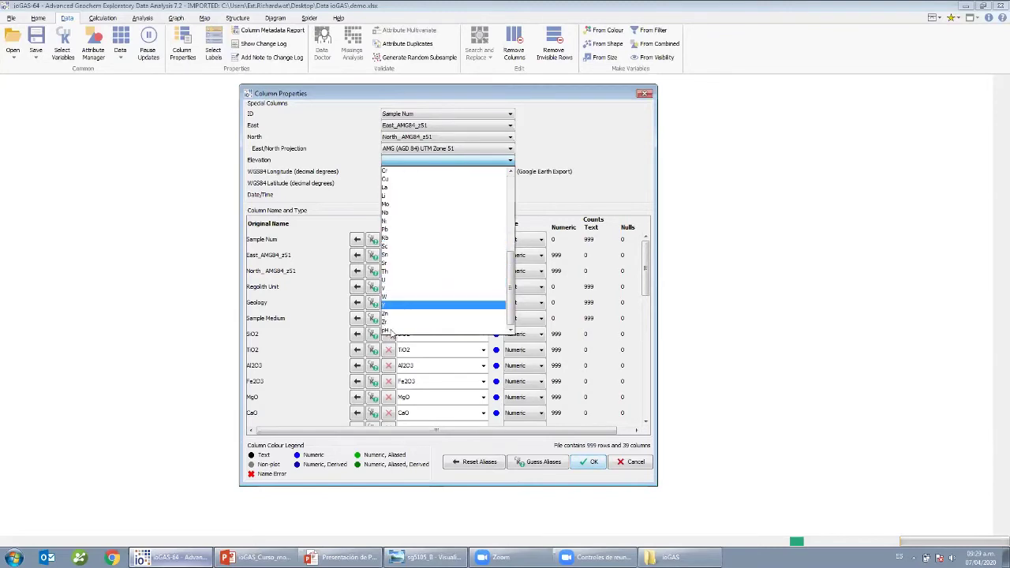
scroll(399, 308, "up", 5)
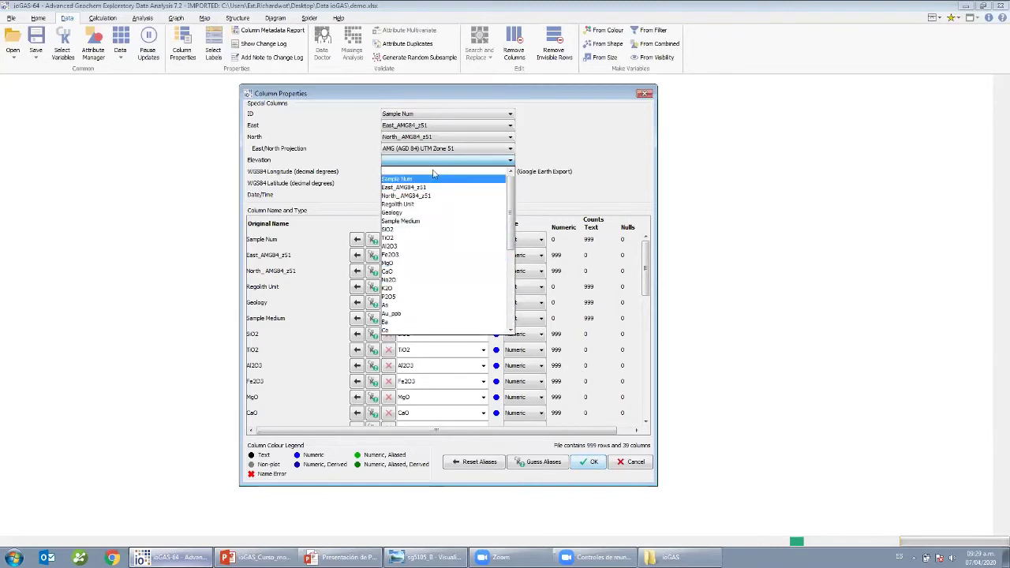
left_click(573, 160)
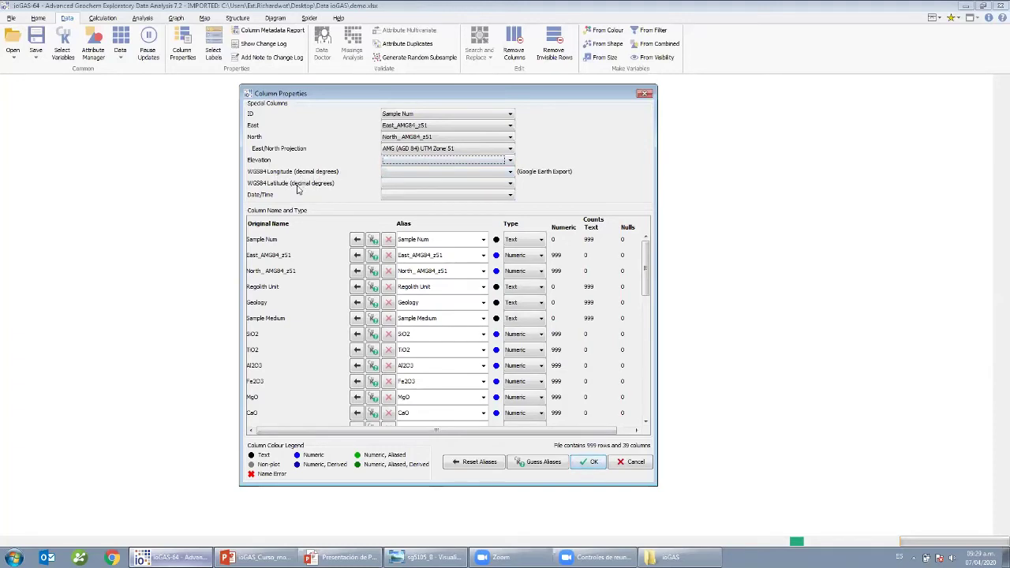
left_click(390, 172)
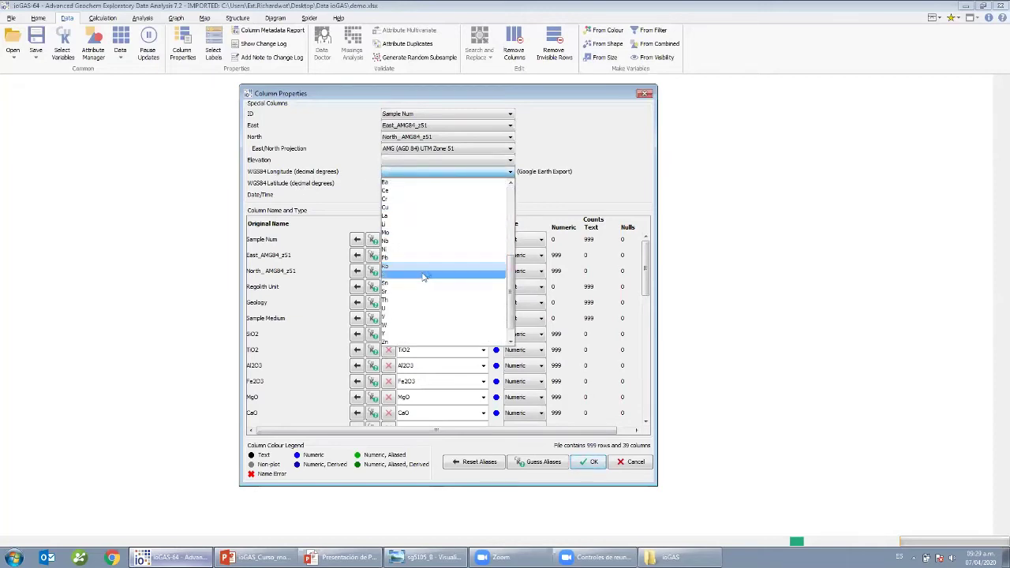
left_click(620, 186)
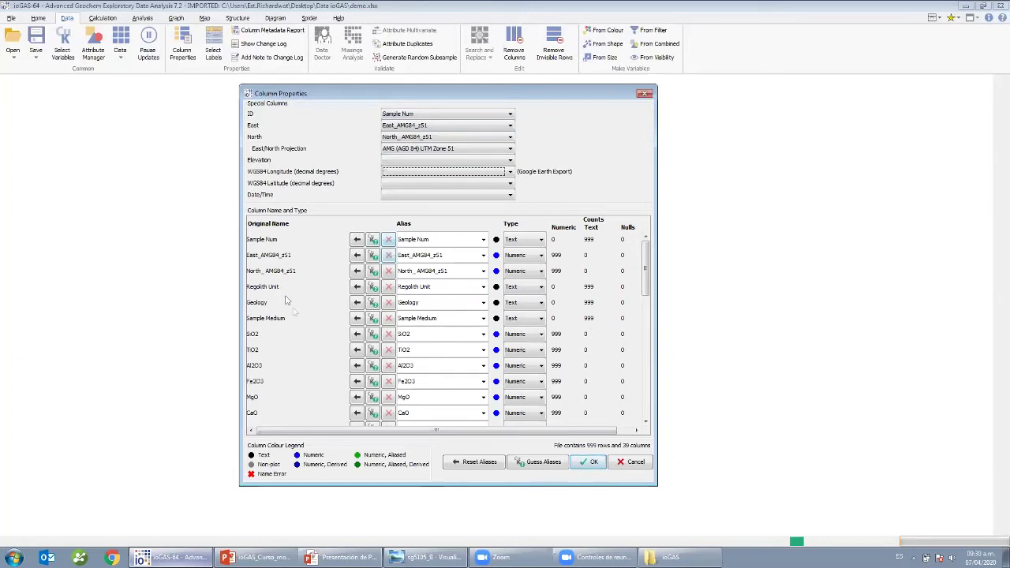
Enlarge the Column Properties dialog and review the aliases and types of the coordinate, Regolith Unit, Geology and Sample Medium columns.
left_click_drag(489, 93, 494, 82)
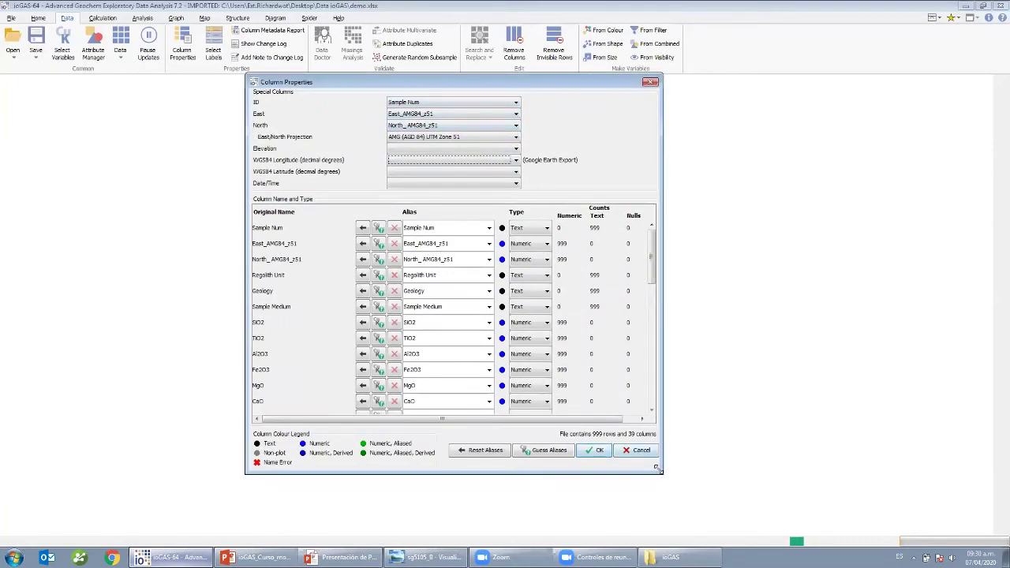
left_click_drag(655, 468, 756, 526)
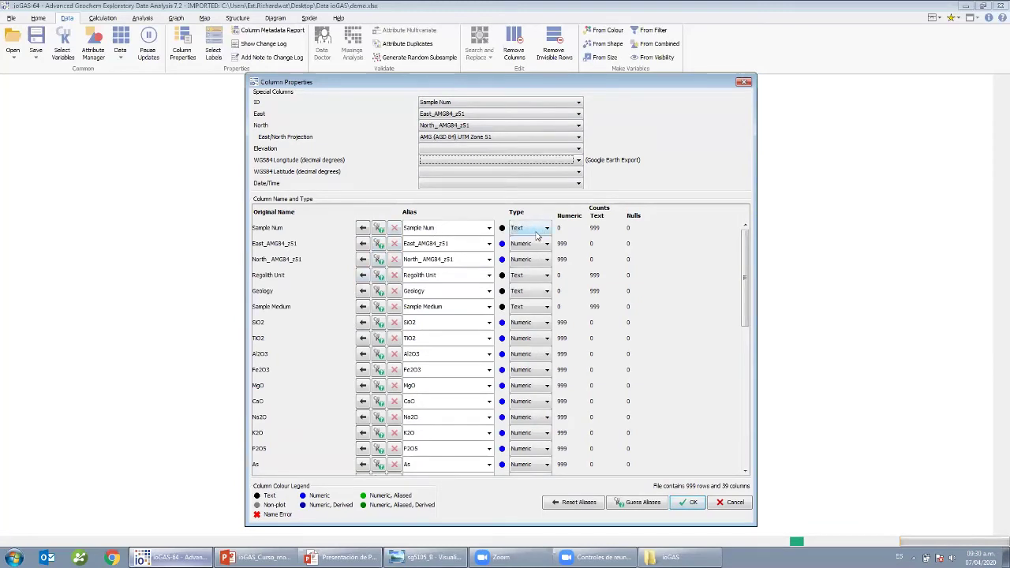
left_click(444, 244)
left_click_drag(404, 259, 418, 259)
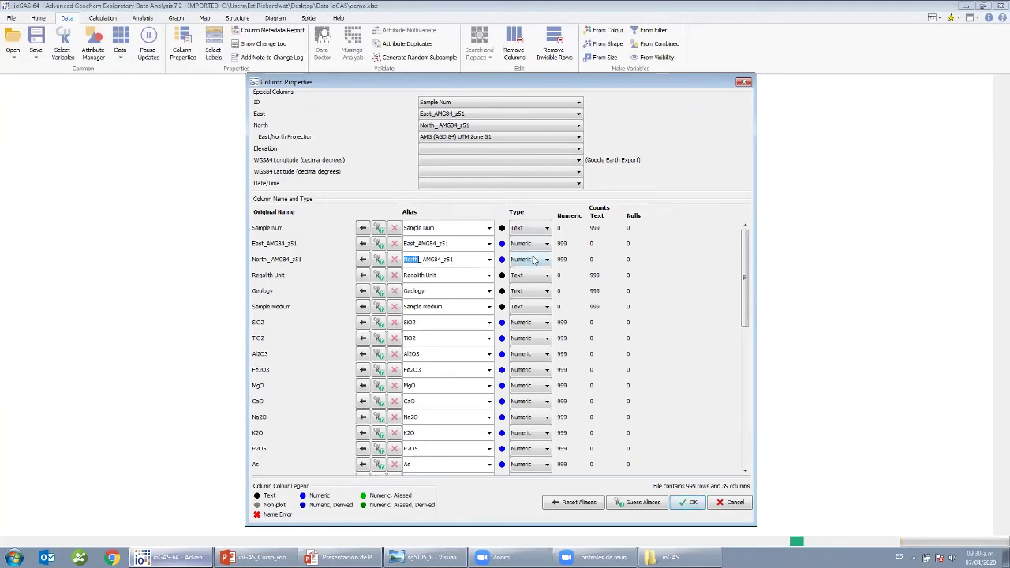
left_click_drag(405, 275, 430, 276)
double_click(416, 290)
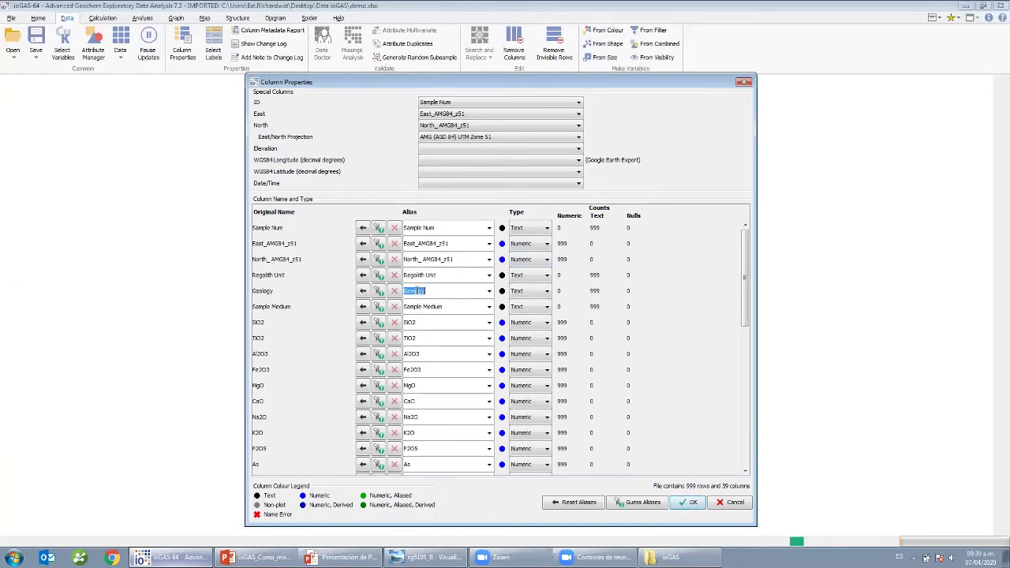
left_click_drag(403, 307, 448, 311)
left_click(448, 310)
Check the alternative aliases for SiO2 and apply its guessed alias, SiO2_pct.
double_click(427, 323)
scroll(745, 268, "down", 3)
type("SiO2")
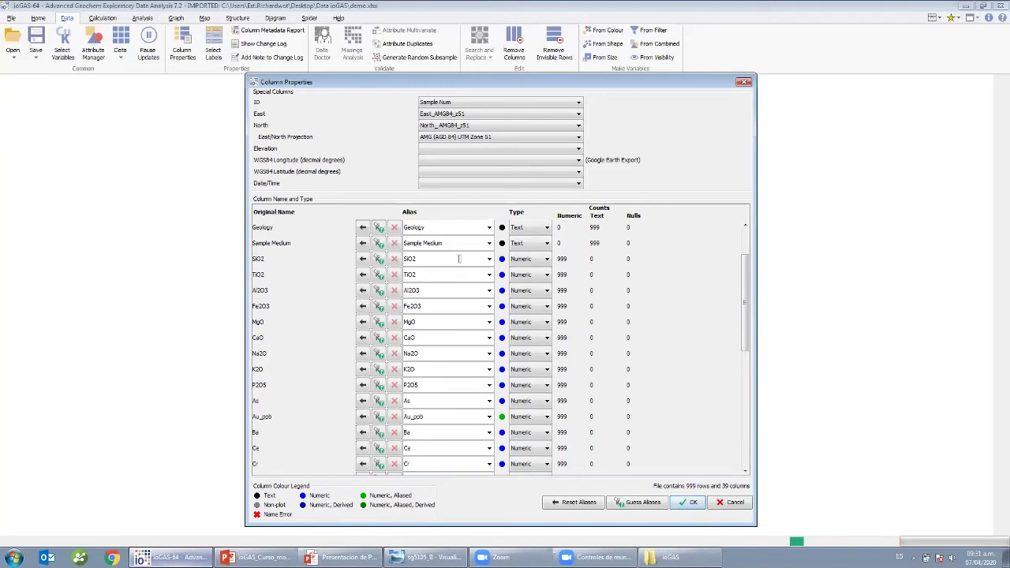
left_click(489, 259)
left_click(489, 272)
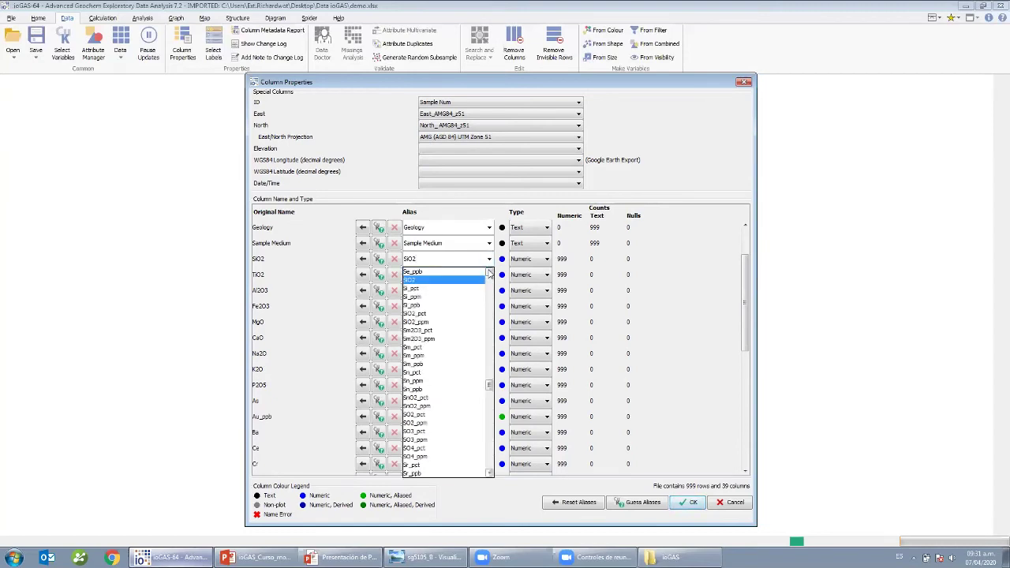
left_click(489, 272)
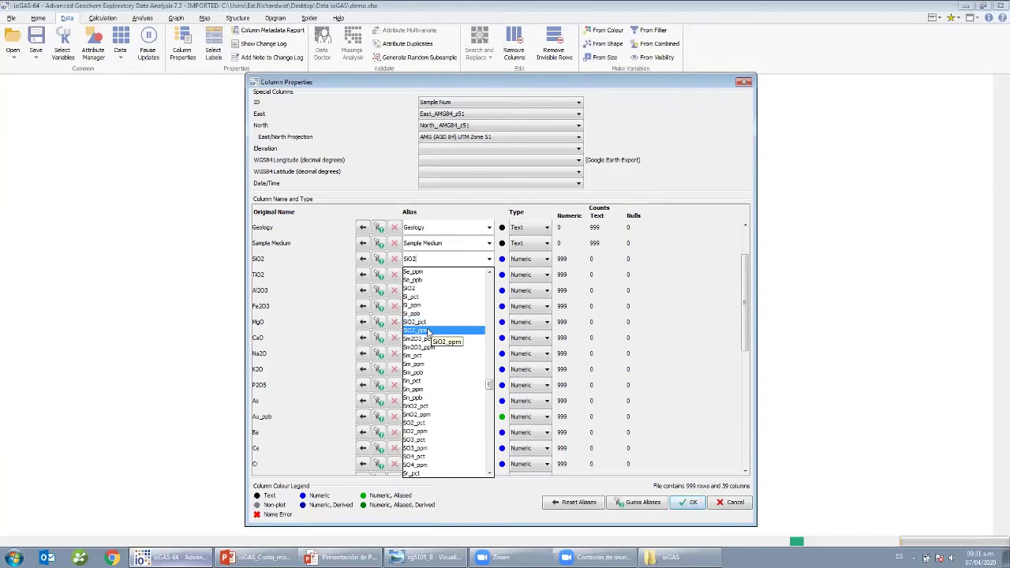
left_click(365, 260)
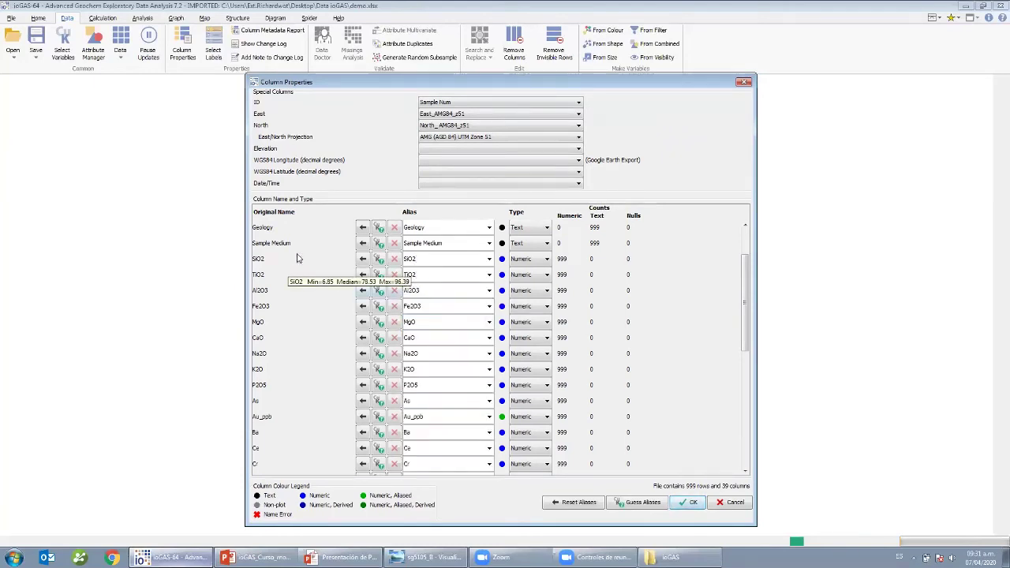
left_click(380, 261)
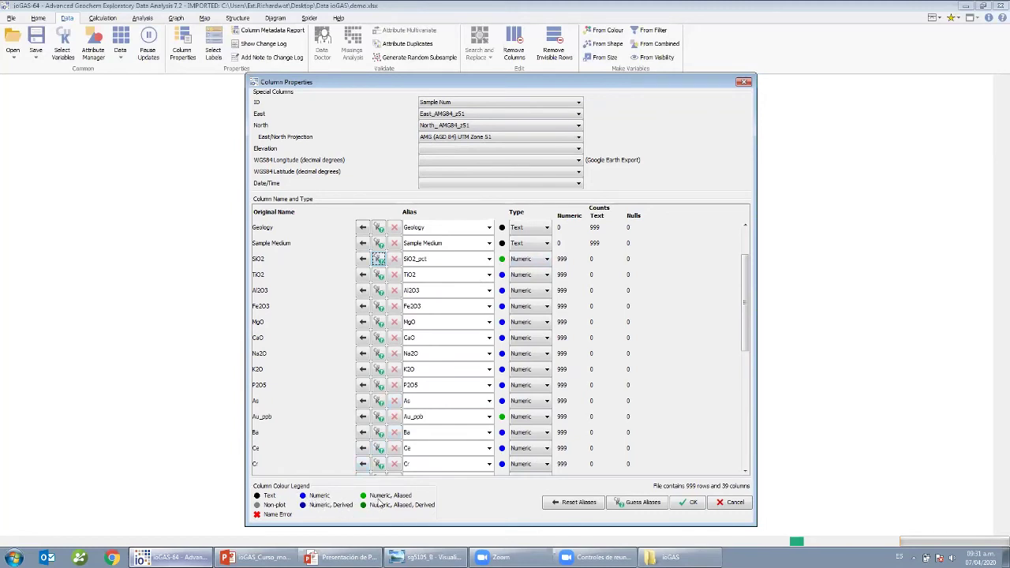
Examine the unit suffix of the SiO2_pct alias and compare it with the other aliases offered for SiO2.
left_click(416, 259)
key("shift+End")
left_click(438, 259)
mouse_move(260, 261)
left_click(489, 261)
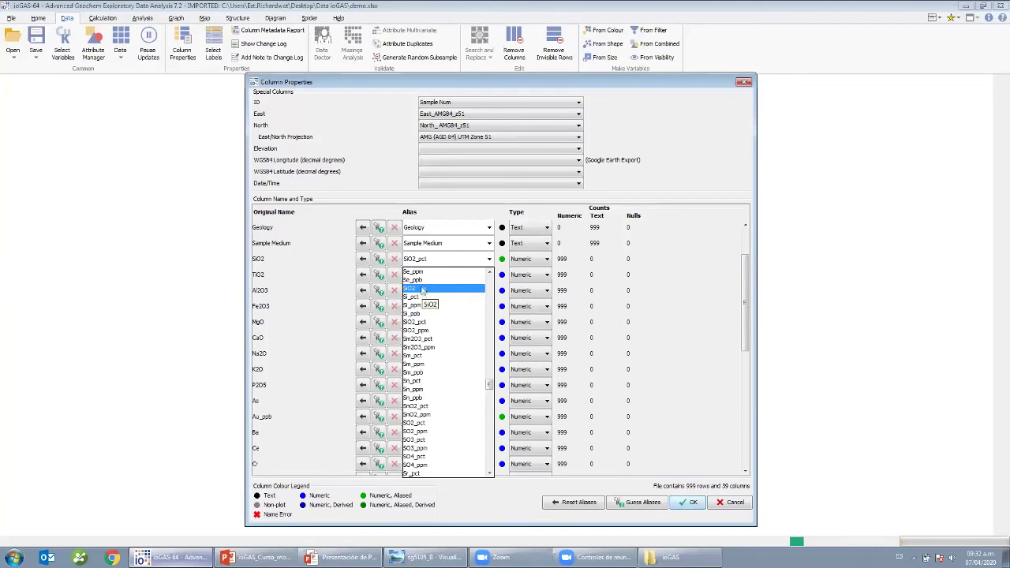
left_click(489, 259)
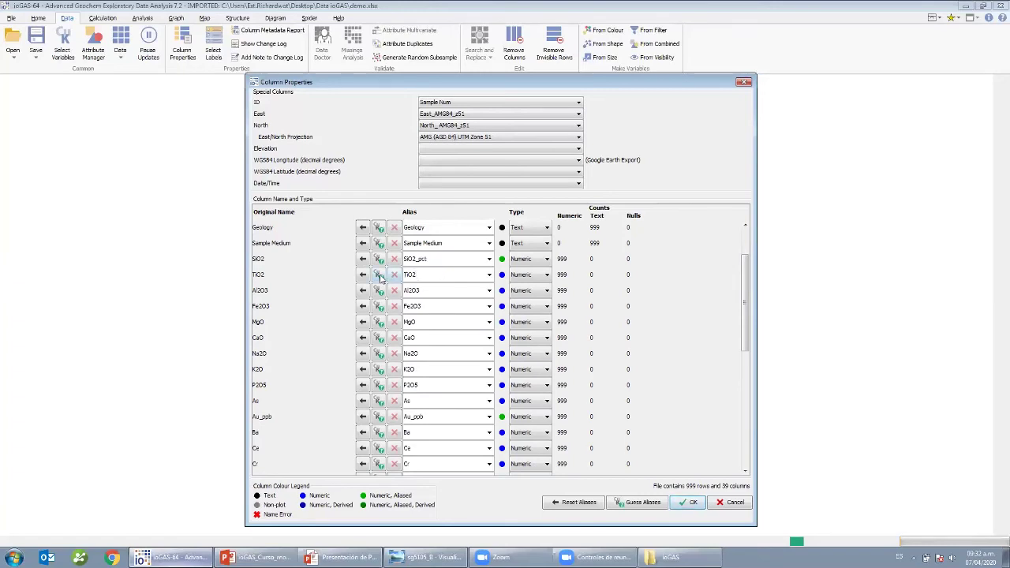
Apply the guessed alias TiO2_pct to the TiO2 column and check the alternatives offered for it.
left_click(379, 276)
double_click(430, 275)
left_click_drag(417, 276, 436, 278)
left_click(488, 275)
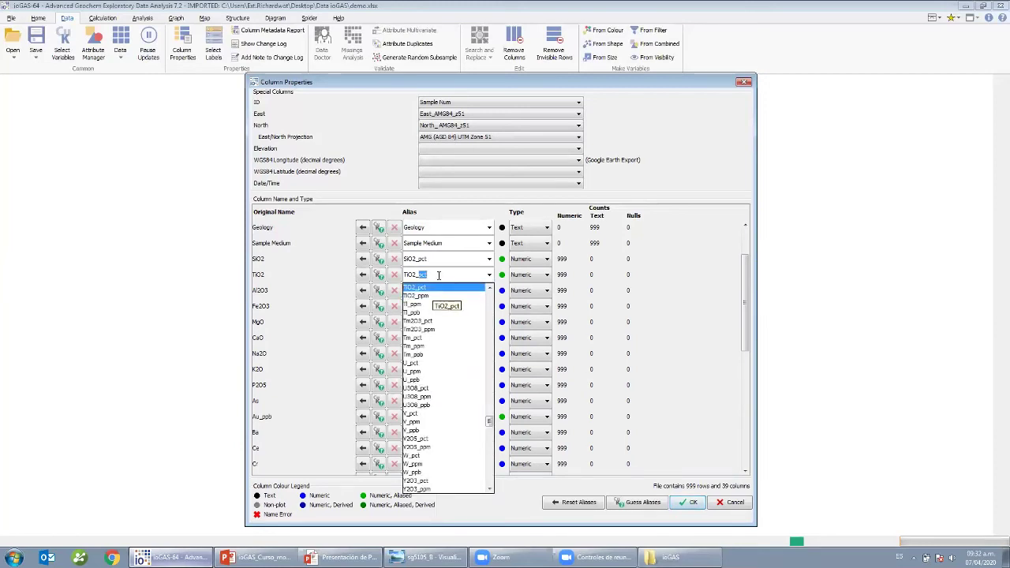
left_click(489, 276)
Apply the guessed percent aliases individually to Al2O3, Fe2O3, MgO, CaO, Na2O, K2O and P2O5.
left_click(379, 291)
left_click(379, 306)
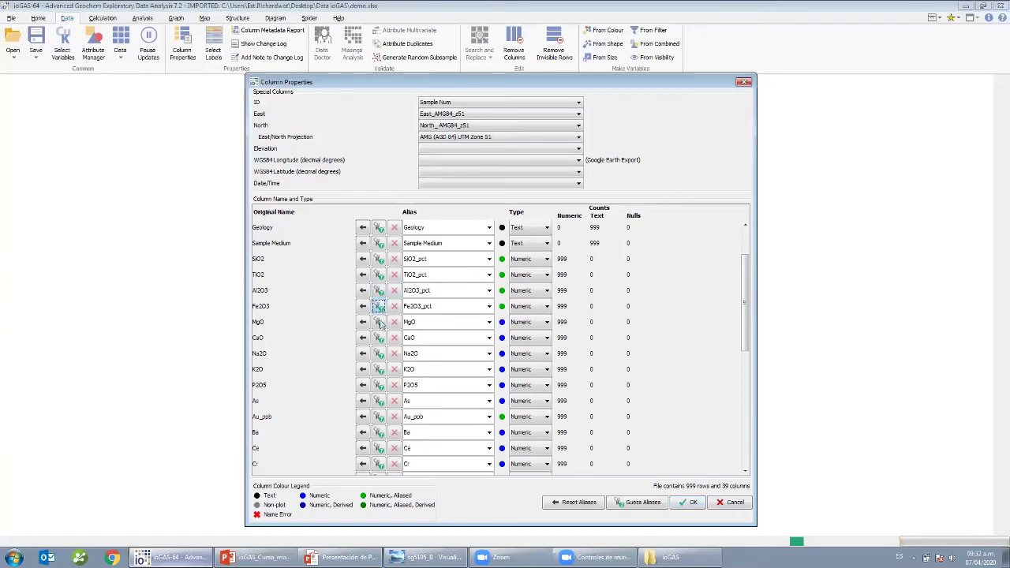
left_click(378, 321)
left_click(379, 338)
left_click(379, 353)
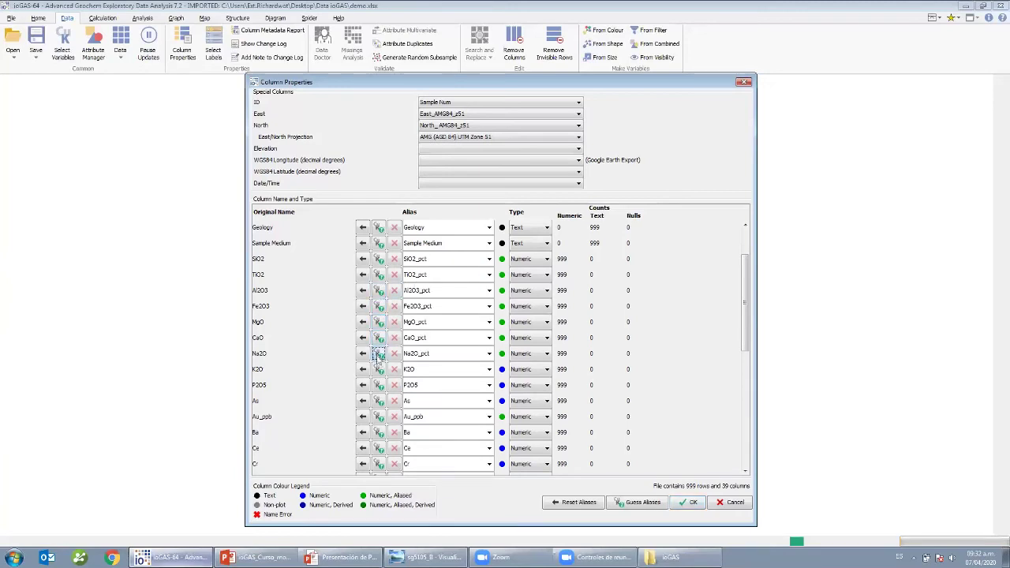
left_click(378, 369)
left_click(379, 385)
Guess the aliases for all columns at once and check the alias of the gold column.
scroll(378, 385, "down", 1)
scroll(378, 387, "down", 2)
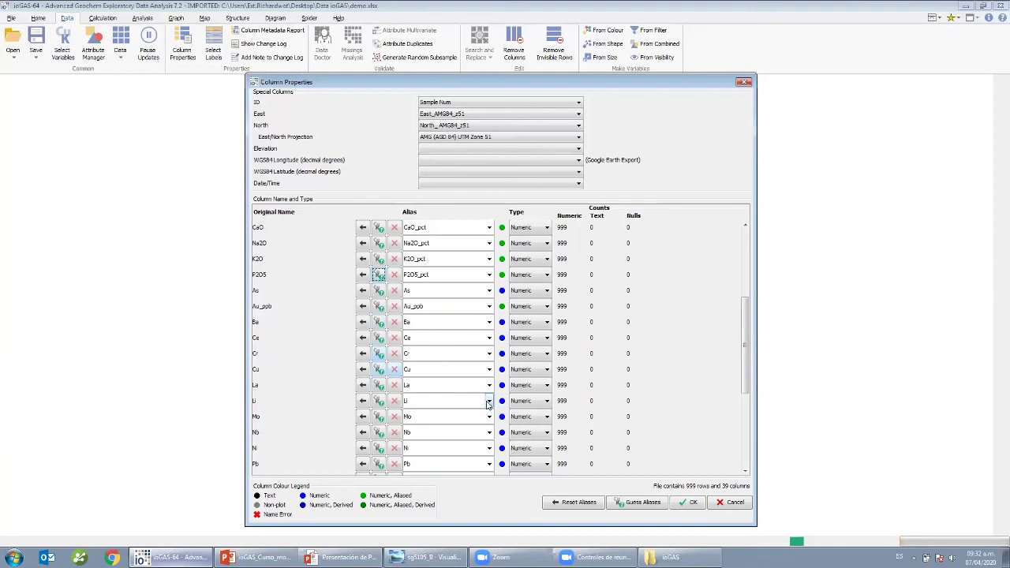
left_click(644, 506)
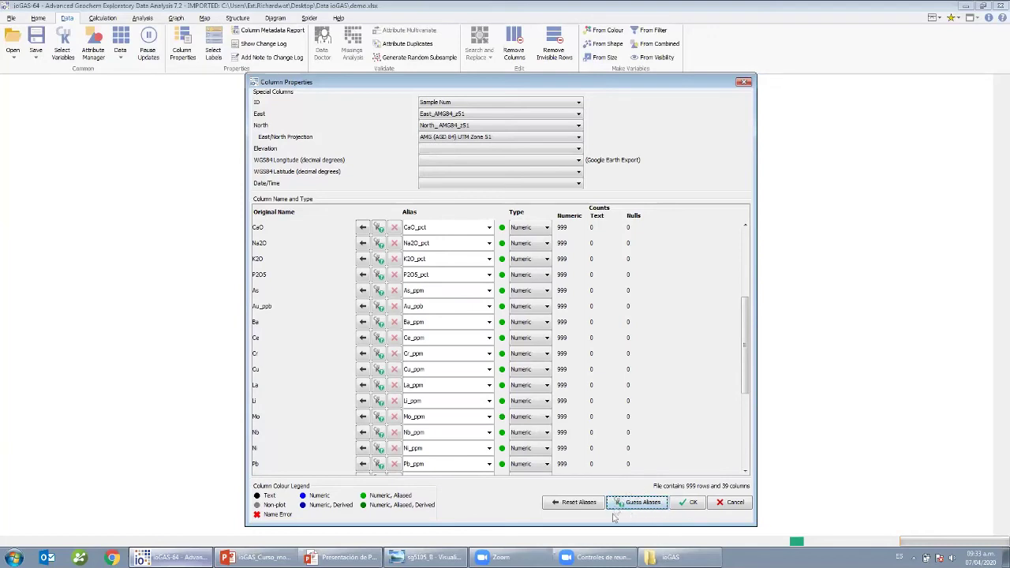
left_click(444, 307)
left_click_drag(444, 307, 404, 308)
Reset all column aliases to their original names and check the unit suffix of the gold column.
left_click(594, 504)
double_click(426, 308)
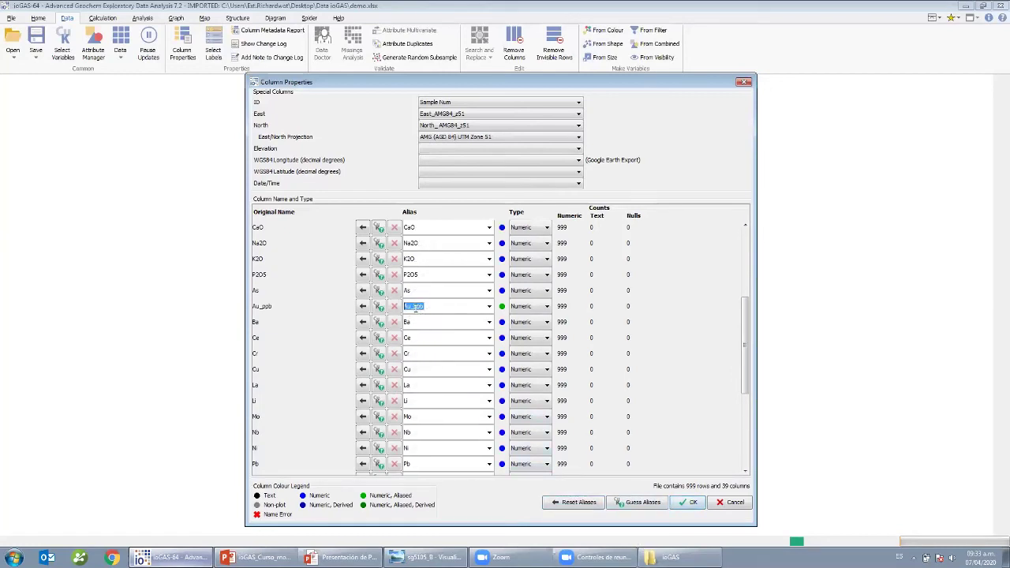
left_click_drag(411, 307, 426, 308)
Guess the aliases for all columns again and check the unit suffixes of the Cr, Cu and gold columns.
left_click(637, 505)
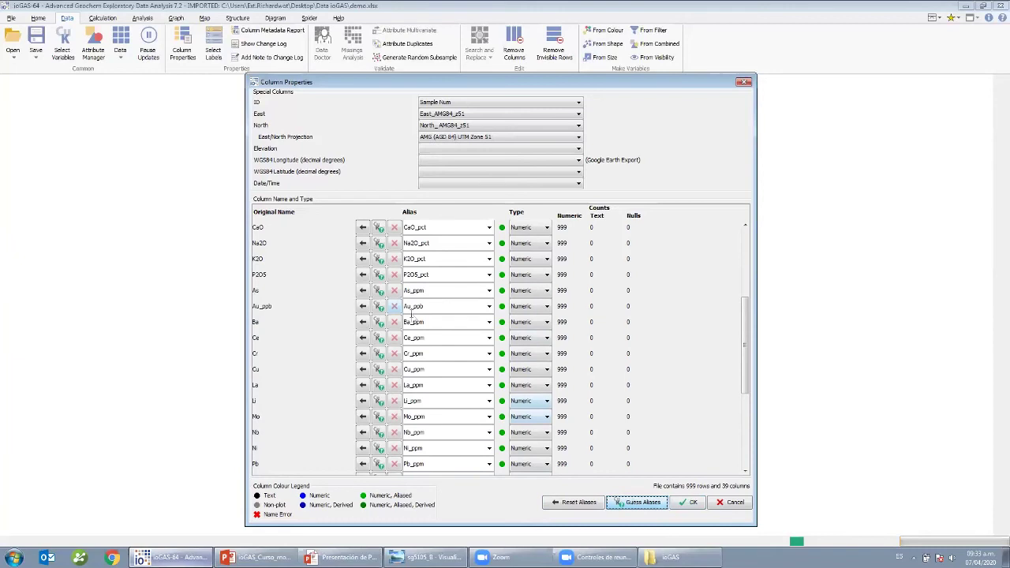
double_click(418, 353)
left_click_drag(408, 368, 429, 369)
left_click_drag(405, 307, 426, 307)
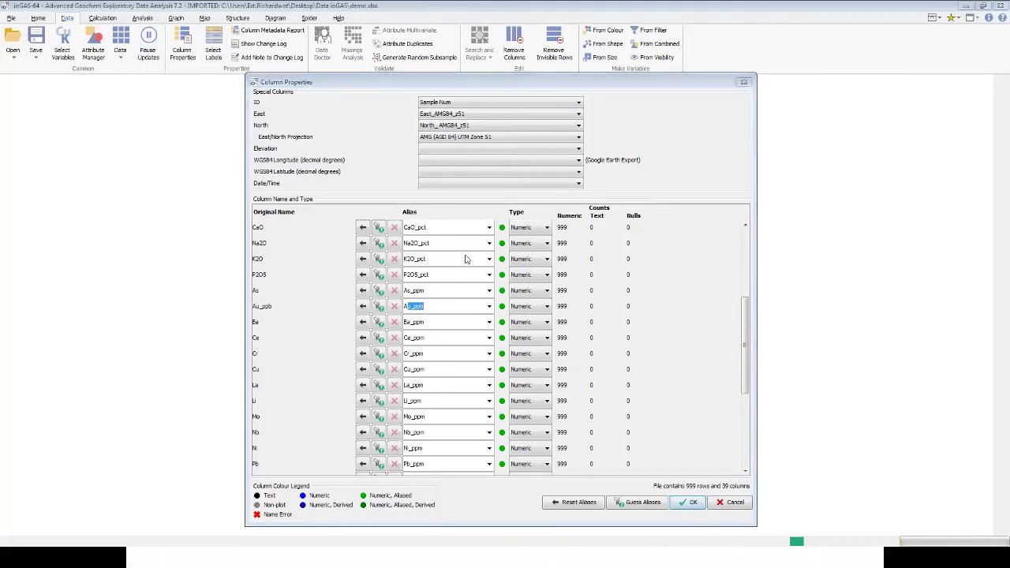
left_click(622, 79)
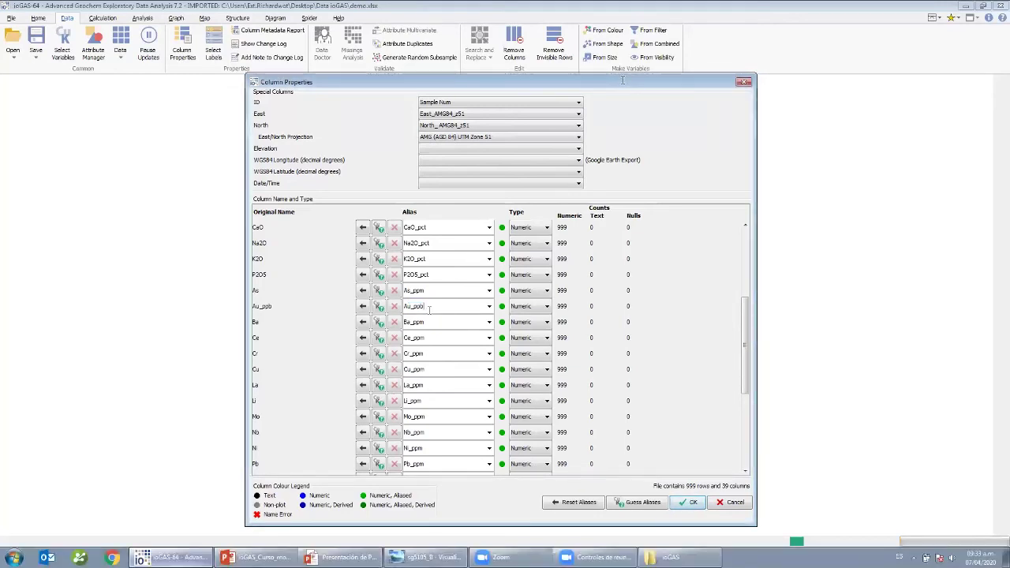
Examine the aliases of the pH and Th columns near the end of the column list.
scroll(603, 363, "down", 4)
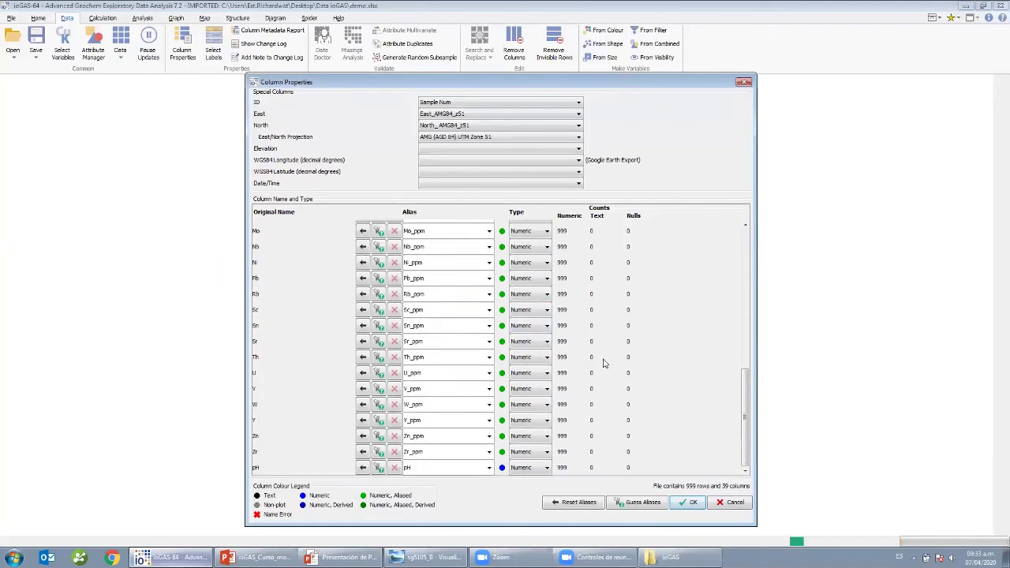
double_click(417, 467)
left_click_drag(411, 357, 427, 358)
left_click_drag(427, 357, 403, 358)
left_click_drag(745, 415, 739, 260)
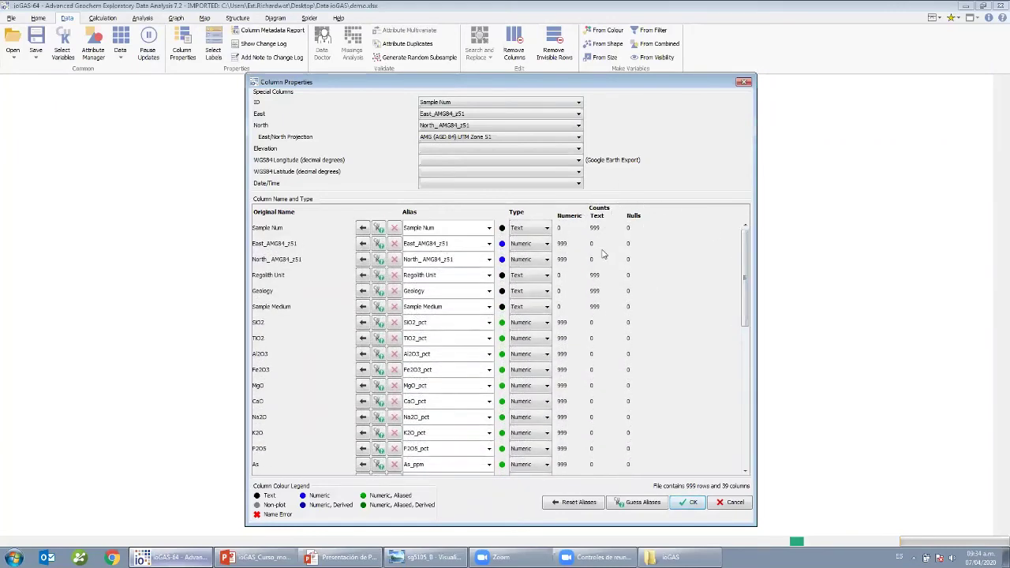
Examine the aliases, data types and numeric, text and null counts throughout the column list.
scroll(566, 384, "down", 5)
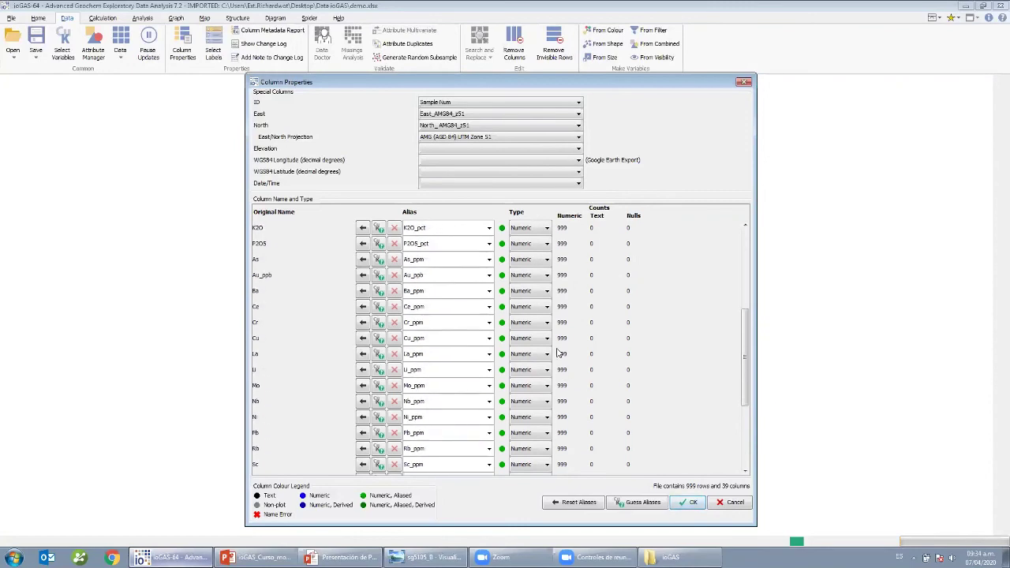
scroll(562, 361, "down", 2)
scroll(562, 361, "down", 3)
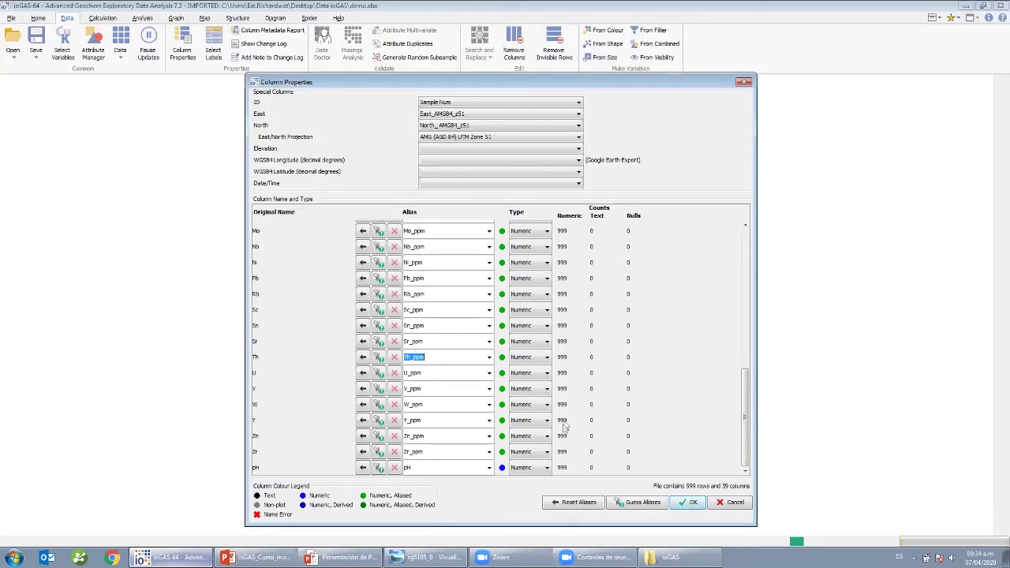
left_click(432, 451)
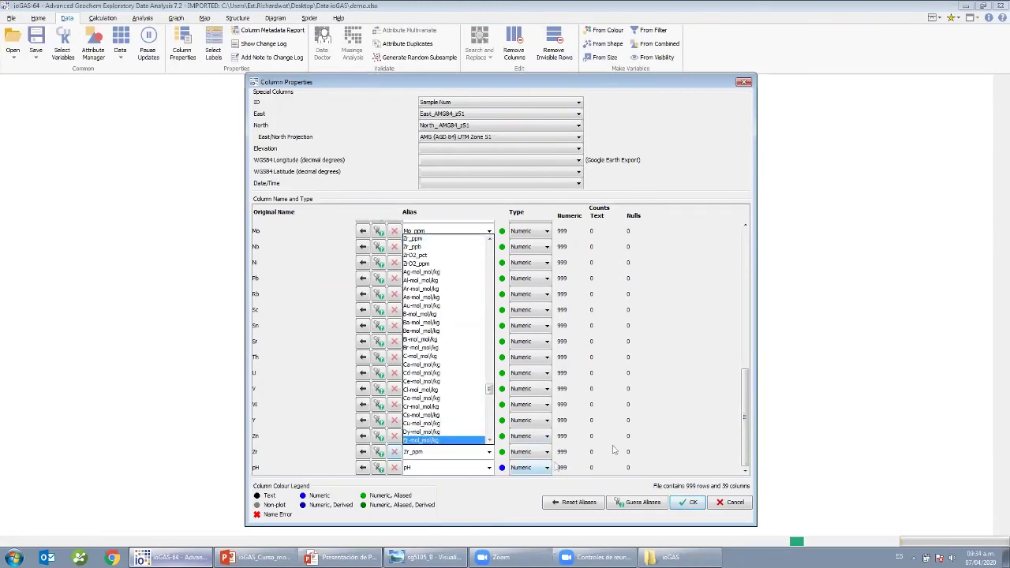
left_click(654, 433)
left_click(431, 435)
left_click(433, 419)
left_click(433, 406)
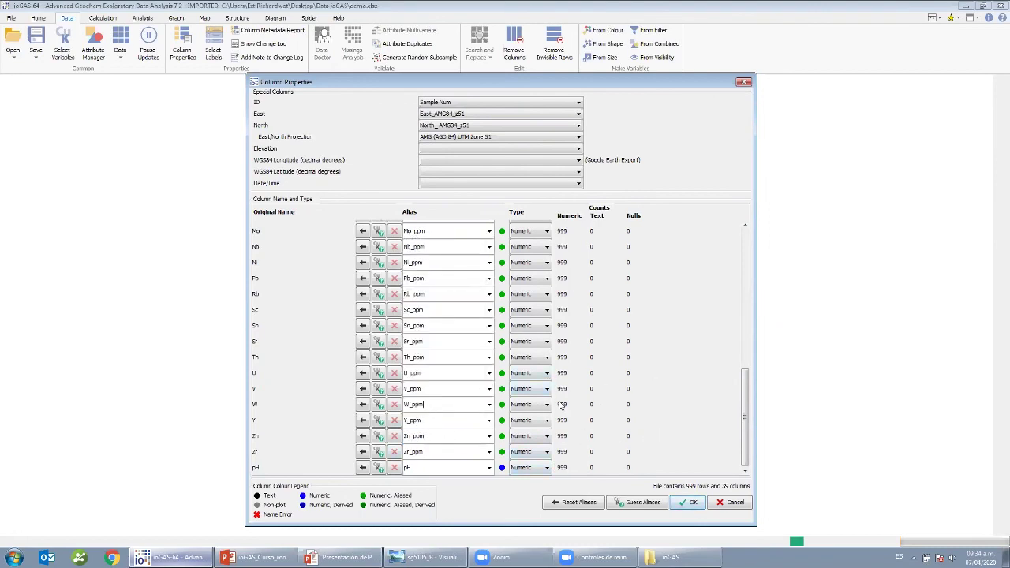
scroll(560, 405, "up", 8)
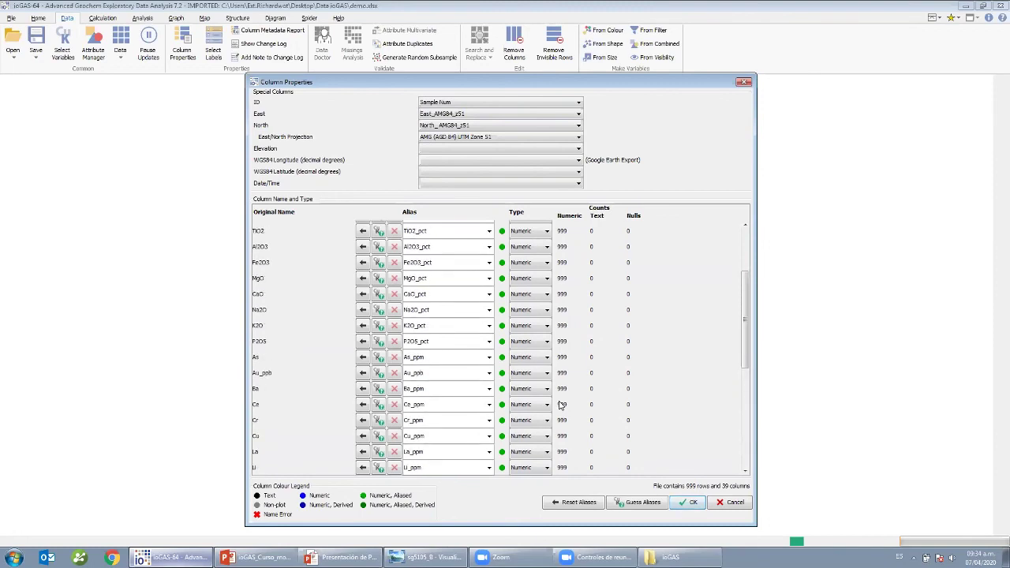
scroll(560, 405, "down", 2)
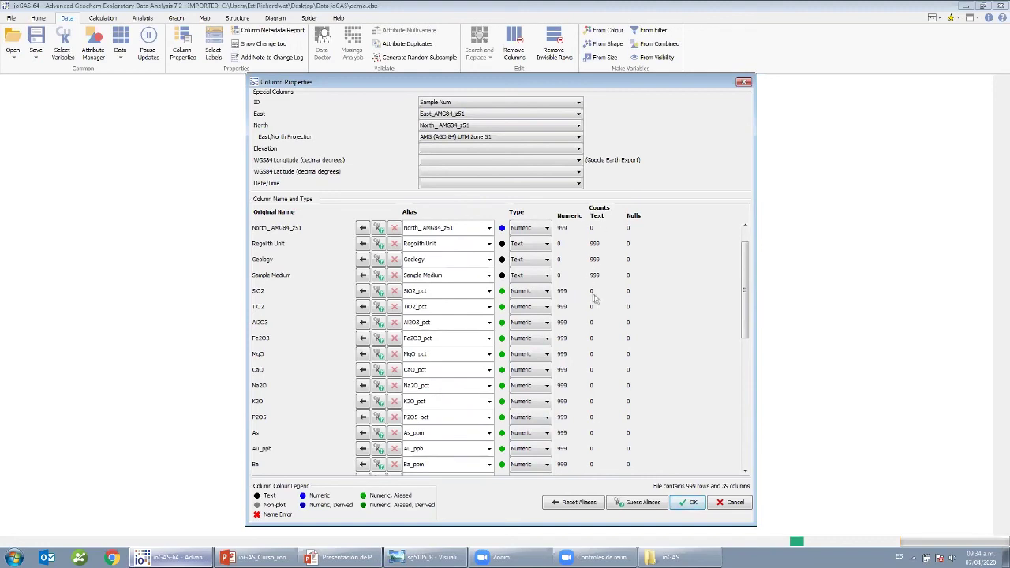
mouse_move(433, 290)
left_mouse_down()
mouse_move(406, 291)
mouse_move(428, 291)
left_mouse_up()
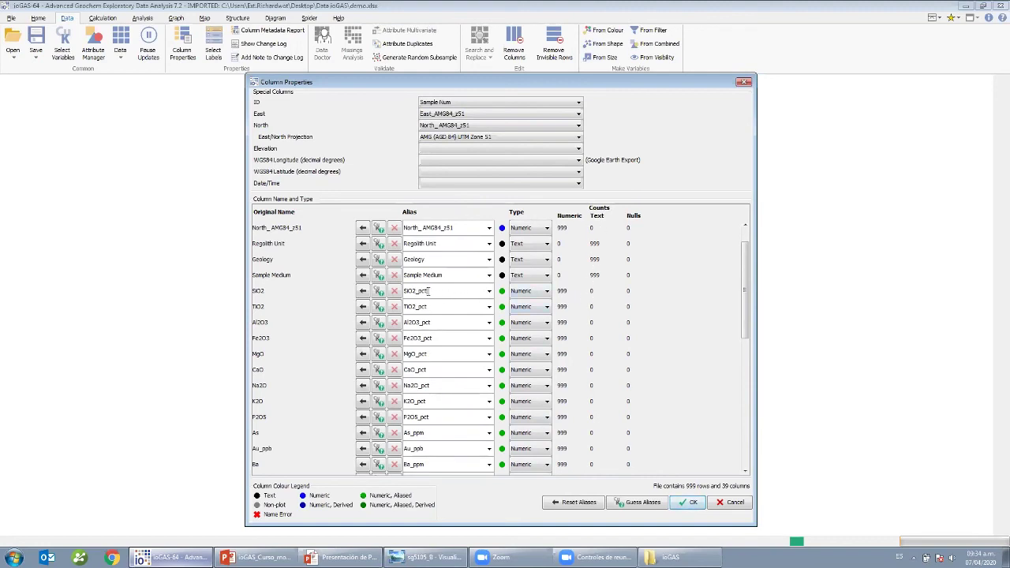